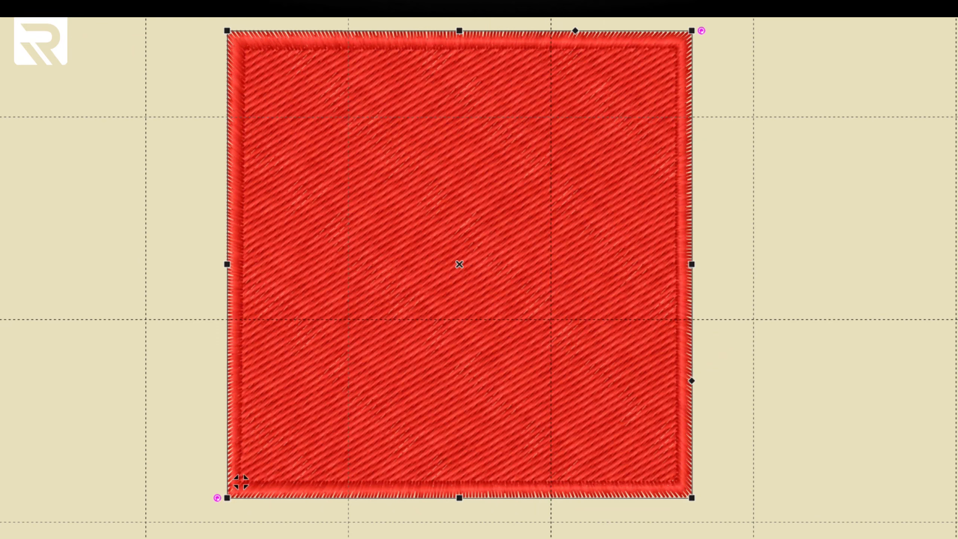
pyautogui.click(571, 538)
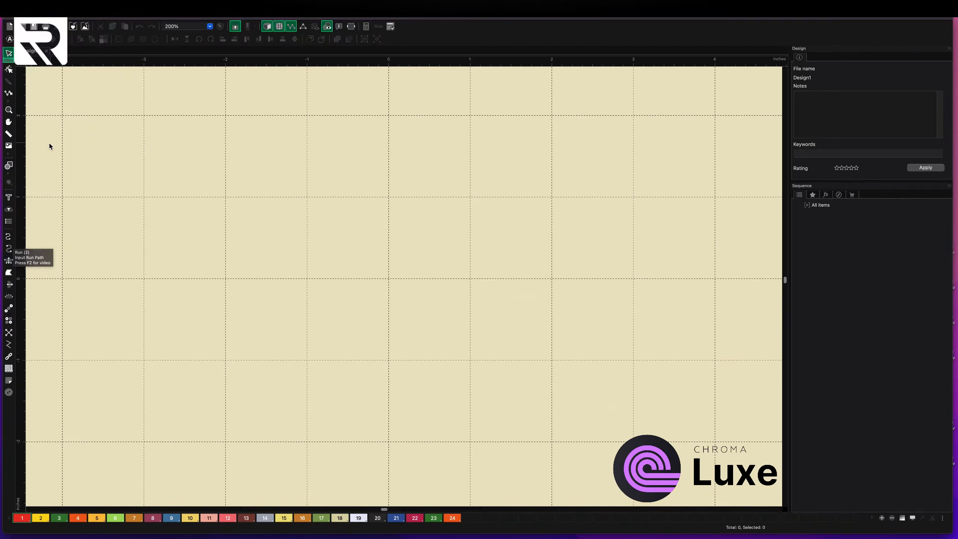
# Step: Draw a square artwork outline about 3.4 inches wide around the middle of the design area and select it
pyautogui.click(9, 170)
pyautogui.click(10, 173)
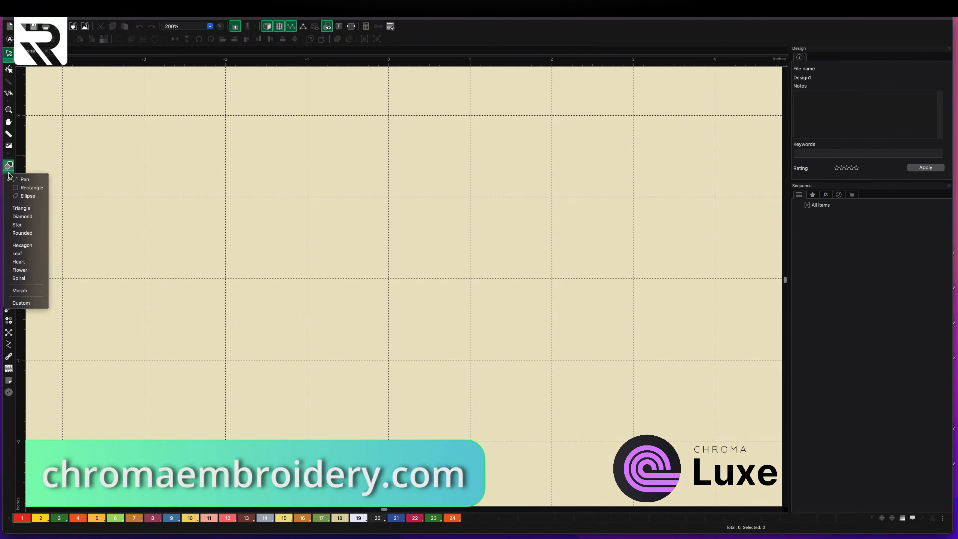
pyautogui.click(25, 188)
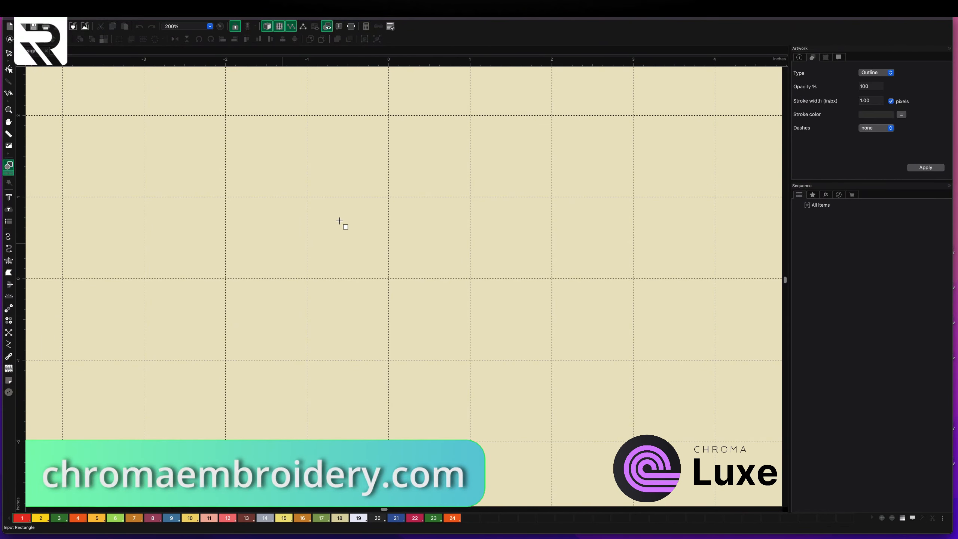
pyautogui.moveTo(281, 150); pyautogui.dragTo(554, 414)
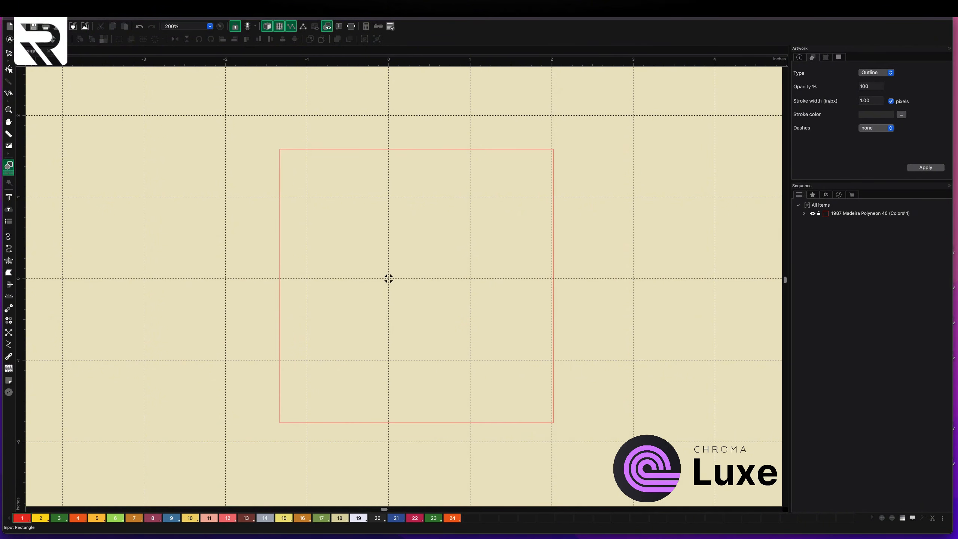
pyautogui.click(9, 54)
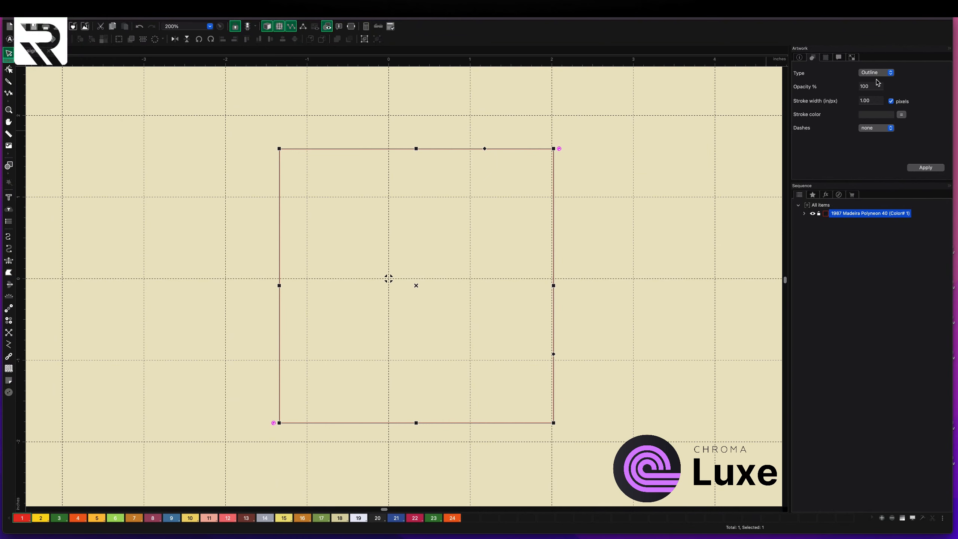
# Step: Convert the square outline to a Complex Fill
pyautogui.rightClick(499, 226)
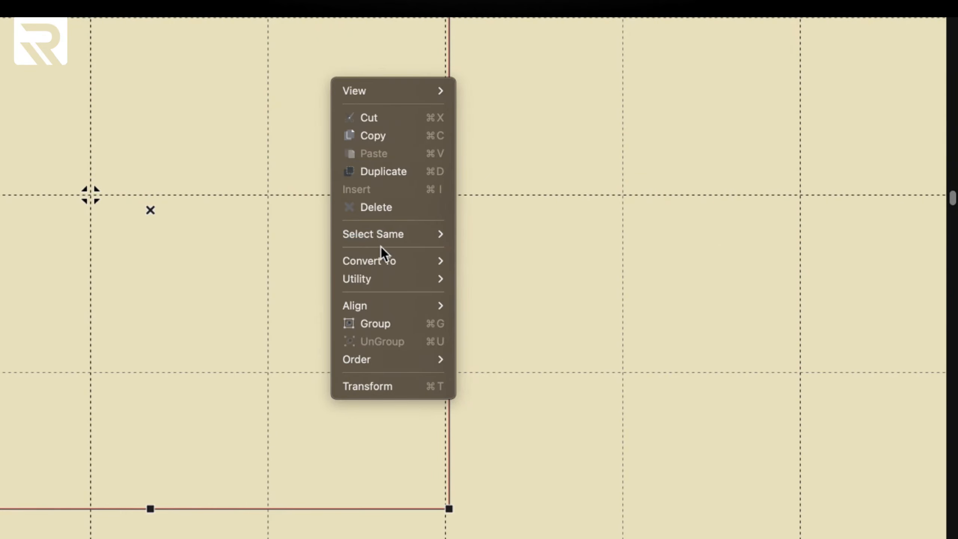
pyautogui.moveTo(381, 259)
pyautogui.click(485, 310)
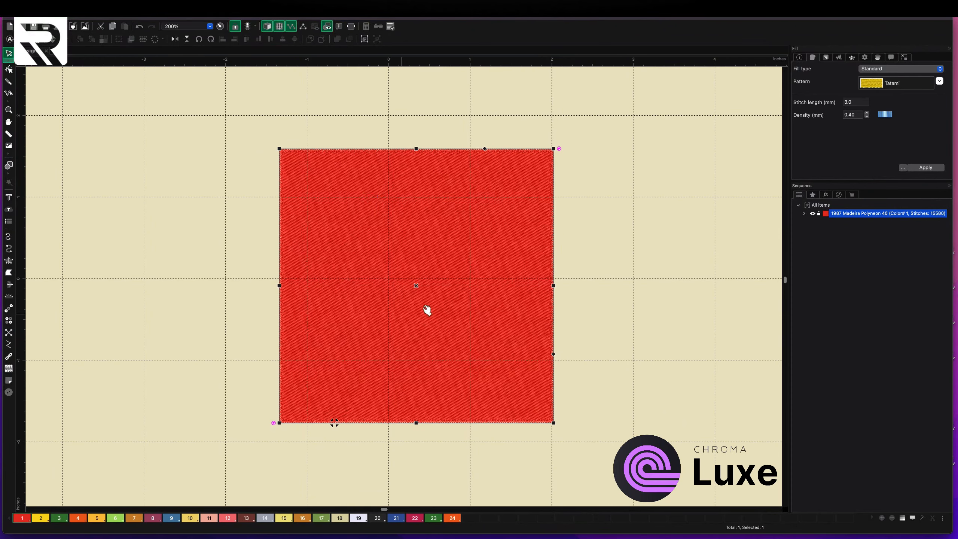
# Step: Use Create Border to add a steil border around the filled square, then deselect it
pyautogui.rightClick(431, 238)
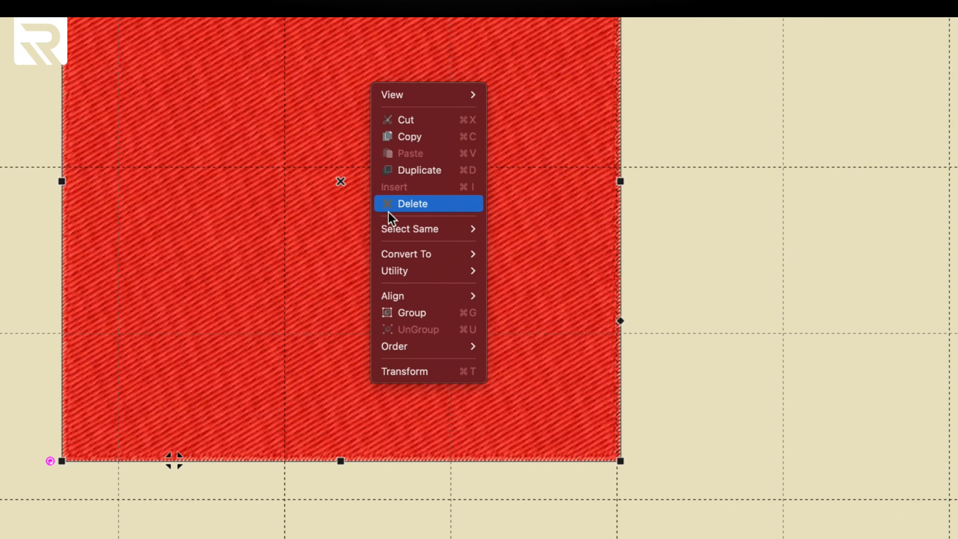
pyautogui.moveTo(401, 270)
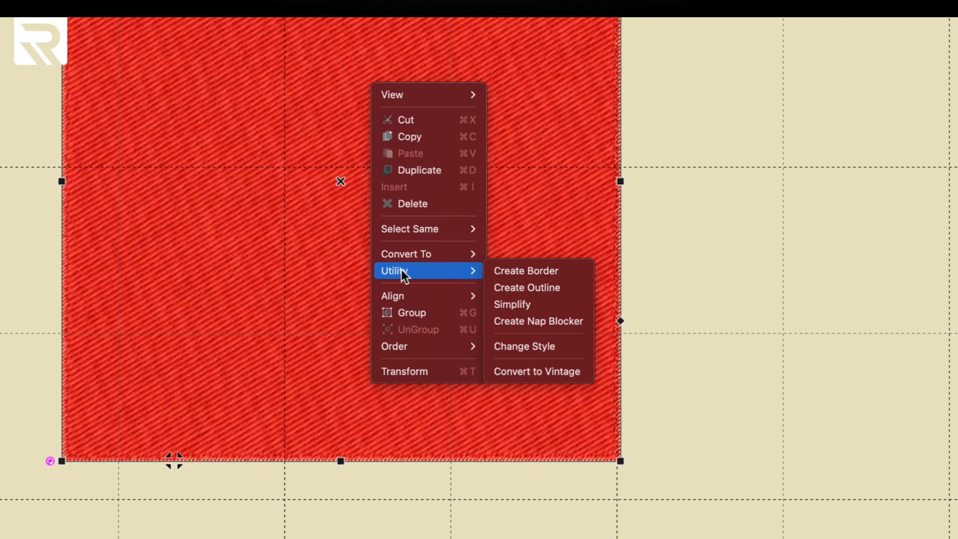
pyautogui.click(529, 270)
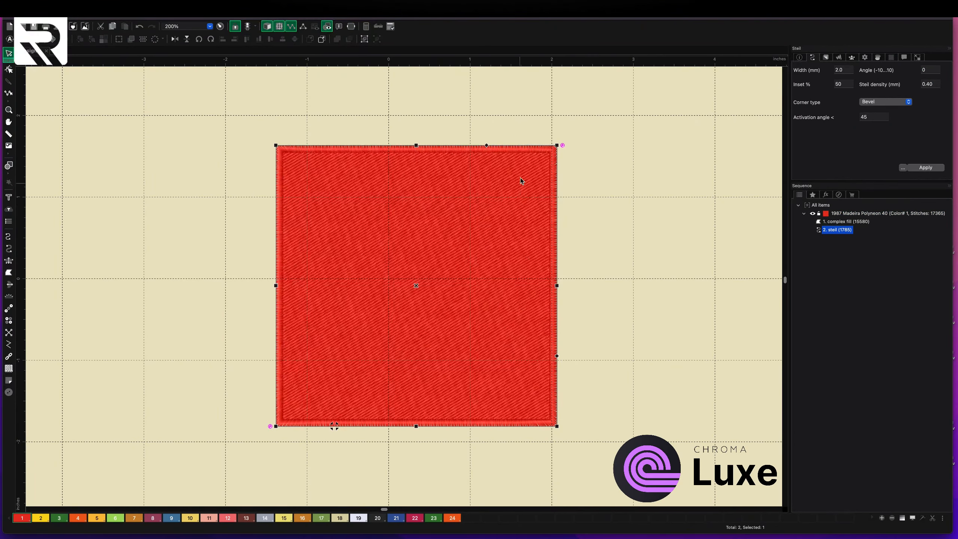
pyautogui.click(578, 192)
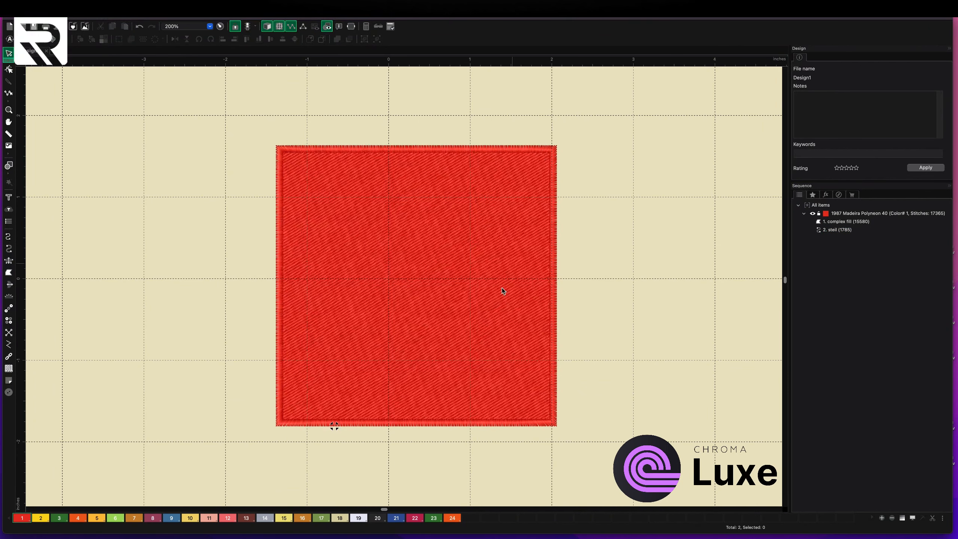
# Step: Recolor the square's steil border with black thread color 20 and set its width to 4 mm
pyautogui.click(282, 316)
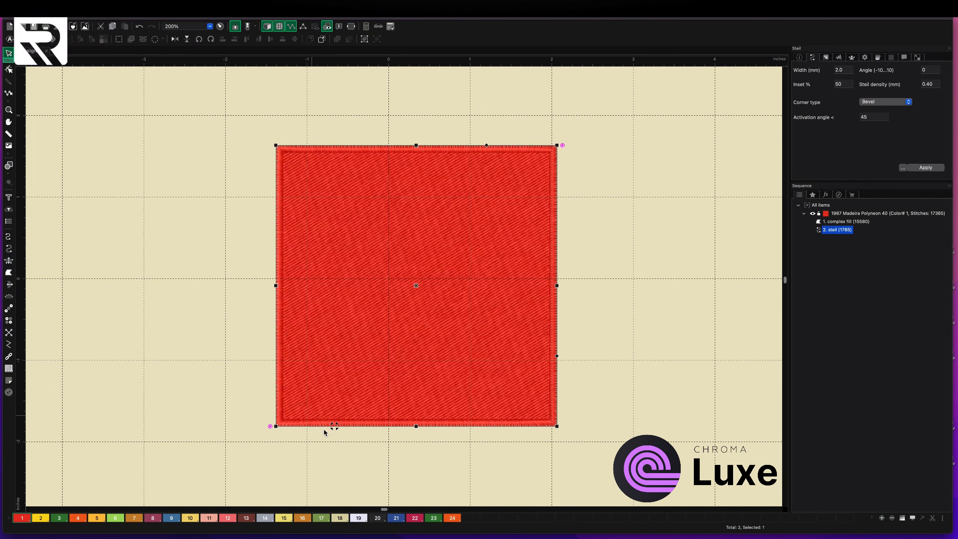
pyautogui.click(380, 520)
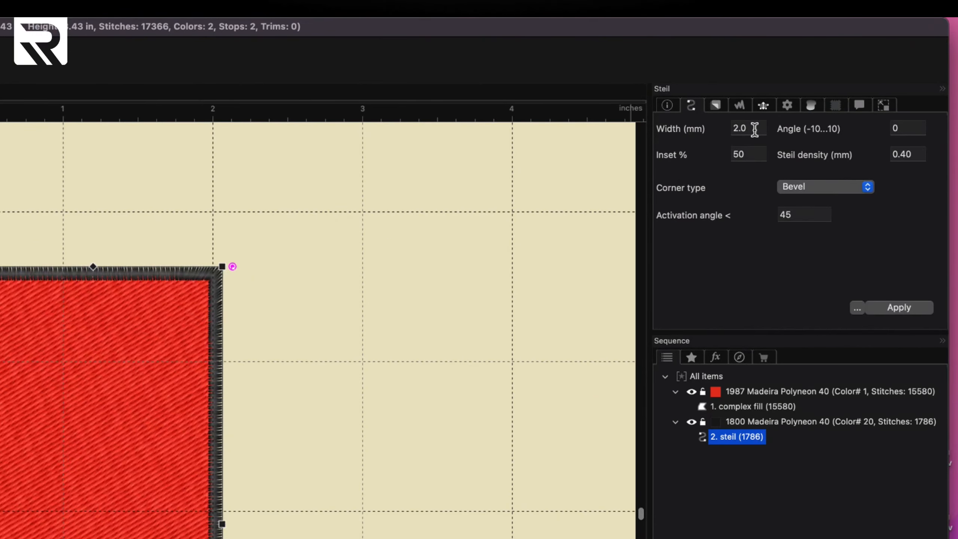
pyautogui.moveTo(754, 129); pyautogui.dragTo(722, 127)
pyautogui.write('4')
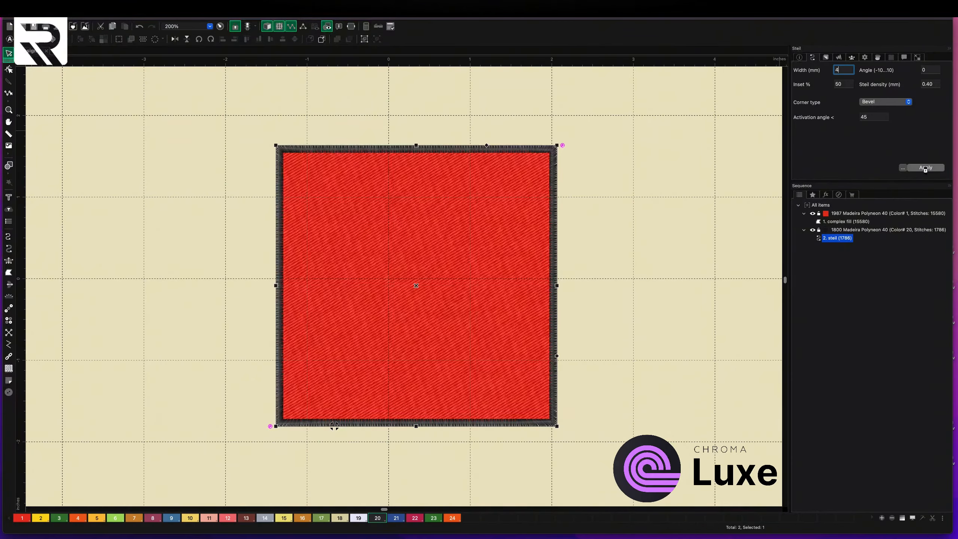
pyautogui.click(899, 307)
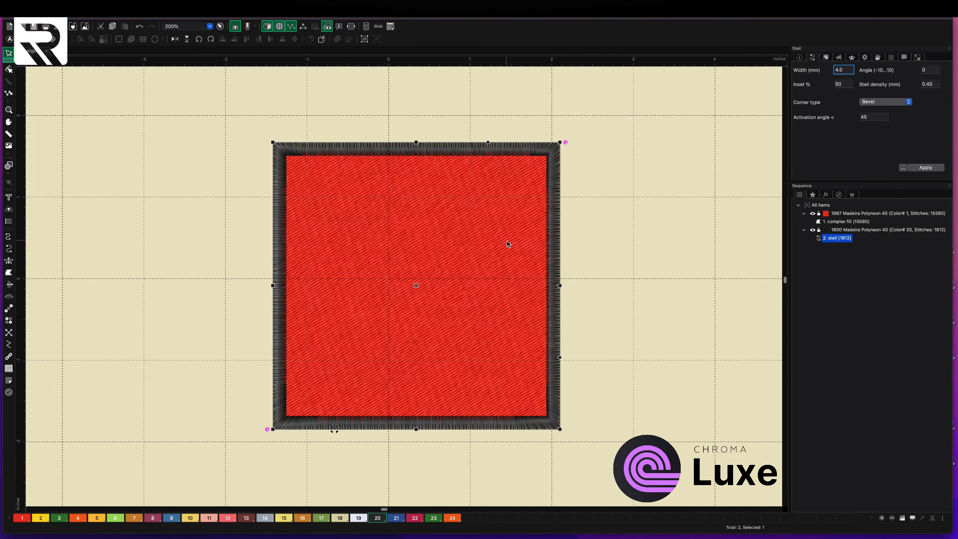
# Step: Delete the steil border and the filled square to clear the design
pyautogui.click(469, 232)
pyautogui.press('Delete')
pyautogui.press('Delete')
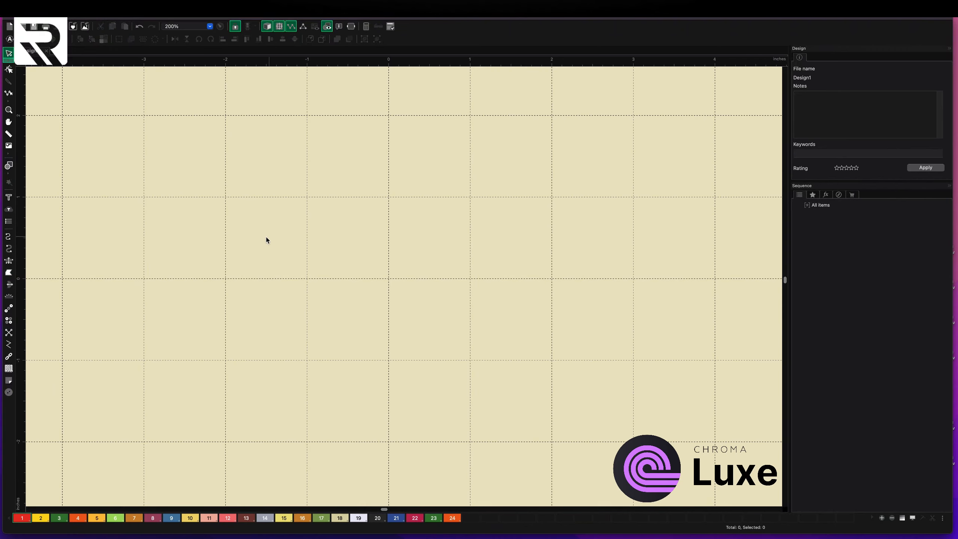
# Step: Digitize an open, angular Run path with 13 points that arches over and zigzags back toward its starting side
pyautogui.click(10, 238)
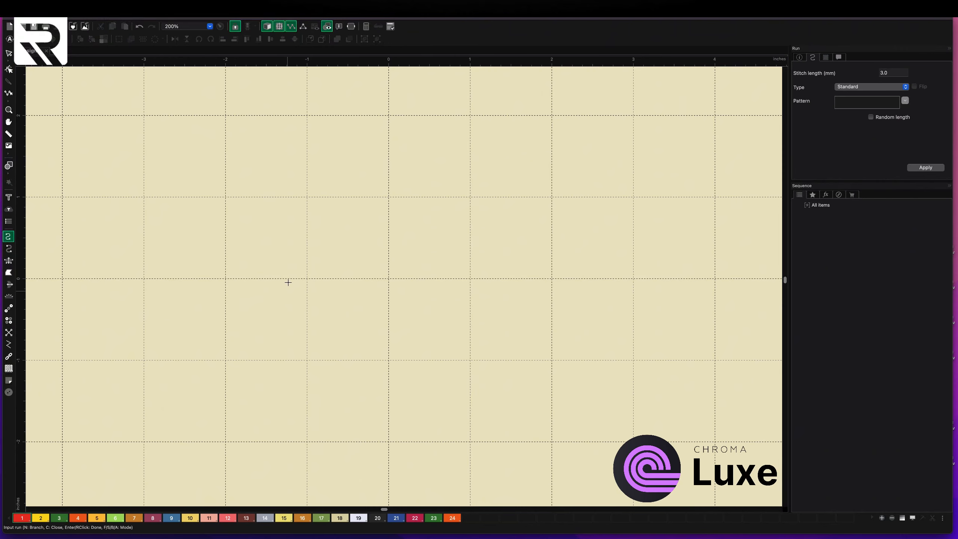
pyautogui.click(266, 261)
pyautogui.click(305, 226)
pyautogui.click(386, 170)
pyautogui.click(480, 168)
pyautogui.click(526, 222)
pyautogui.click(573, 279)
pyautogui.click(566, 333)
pyautogui.click(470, 374)
pyautogui.click(410, 324)
pyautogui.click(330, 291)
pyautogui.click(276, 333)
pyautogui.click(240, 369)
pyautogui.click(209, 342)
pyautogui.press('Return')
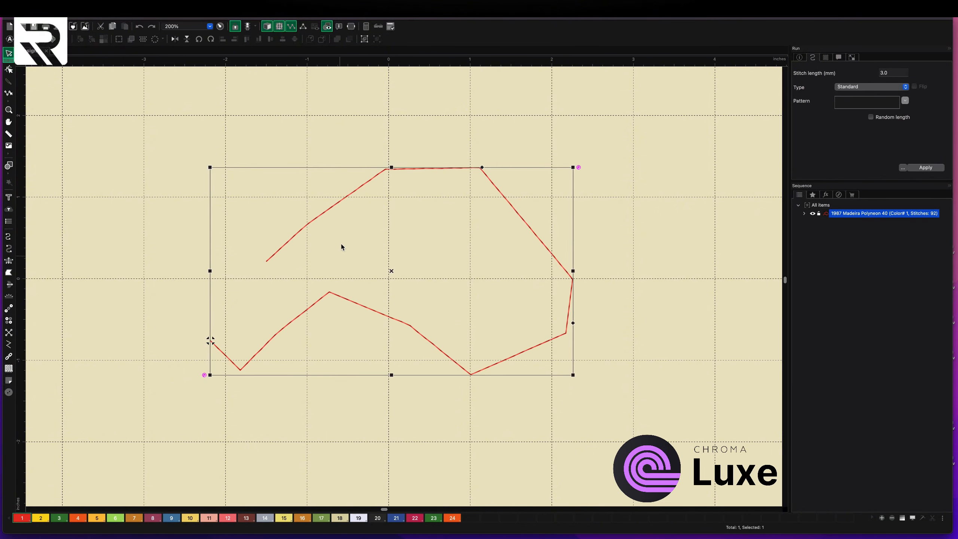
# Step: Convert the run path to Steil and set its width to 5 mm
pyautogui.rightClick(346, 206)
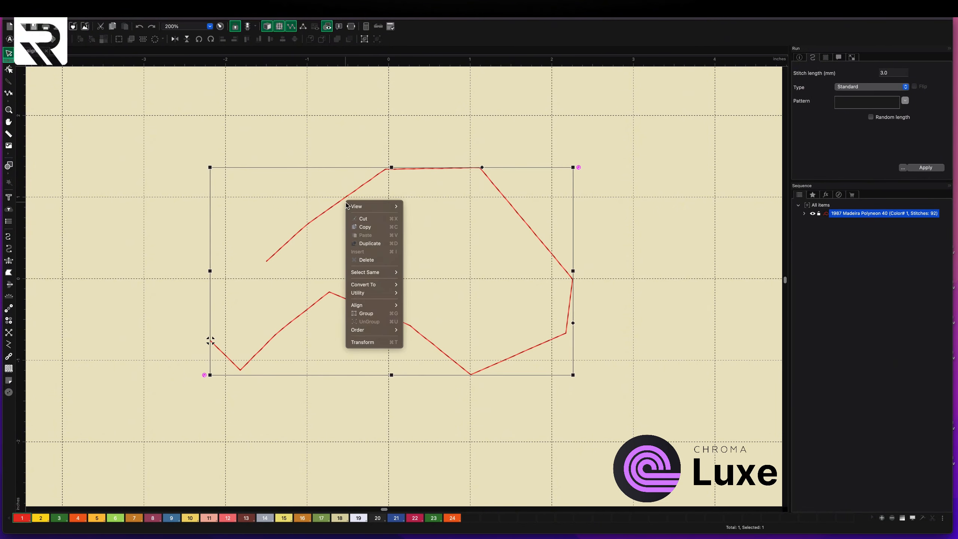
pyautogui.moveTo(374, 284)
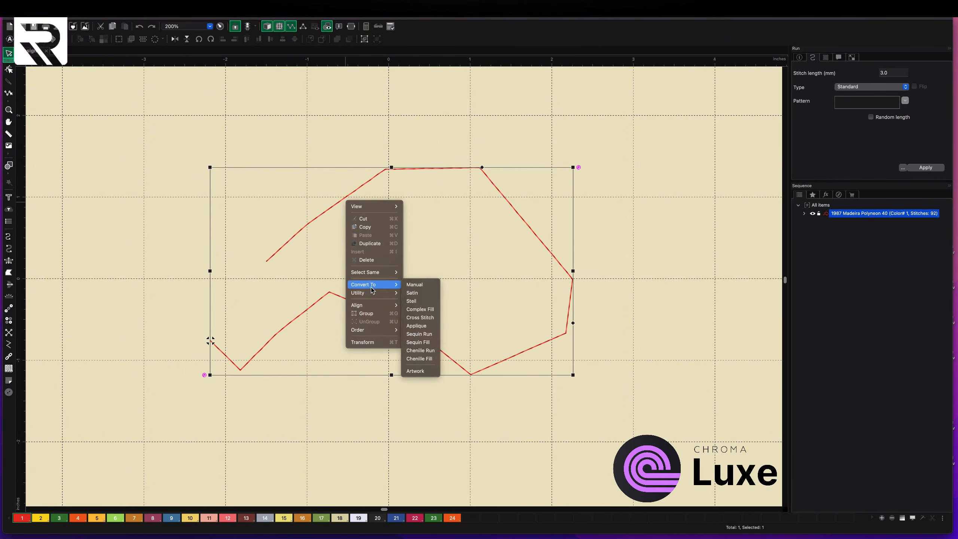
pyautogui.click(417, 301)
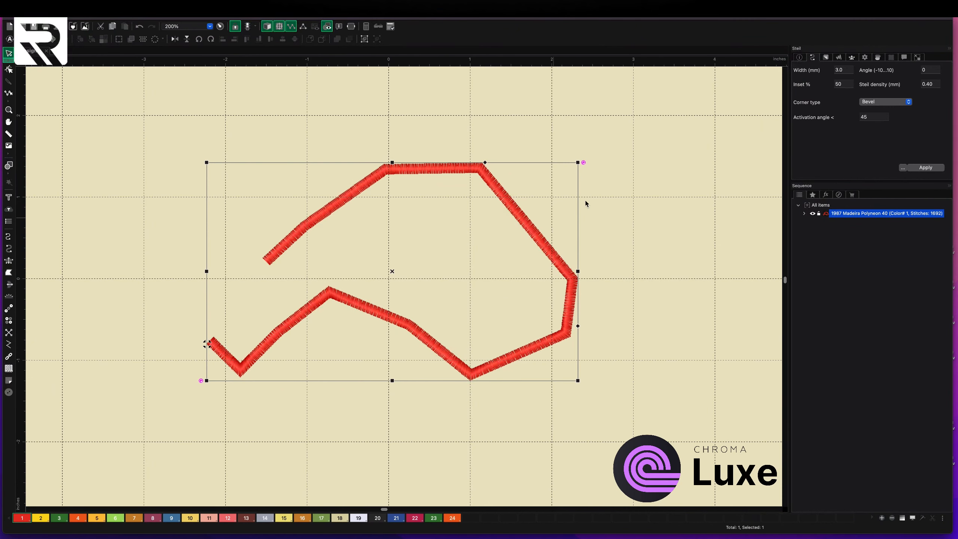
pyautogui.click(837, 71)
pyautogui.press('BackSpace')
pyautogui.write('5')
pyautogui.click(930, 169)
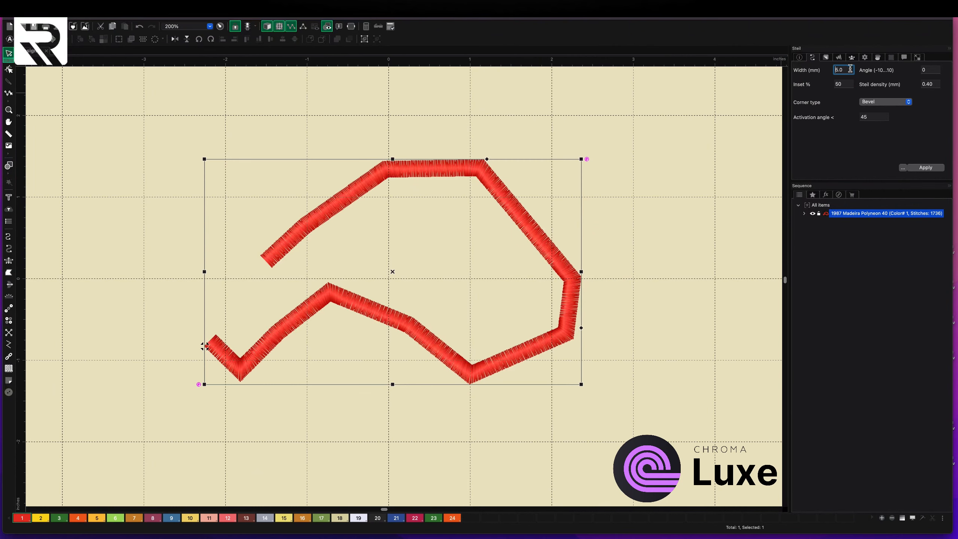
# Step: Set the steil path's width to 1 mm
pyautogui.moveTo(850, 69); pyautogui.dragTo(831, 71)
pyautogui.write('1')
pyautogui.press('Return')
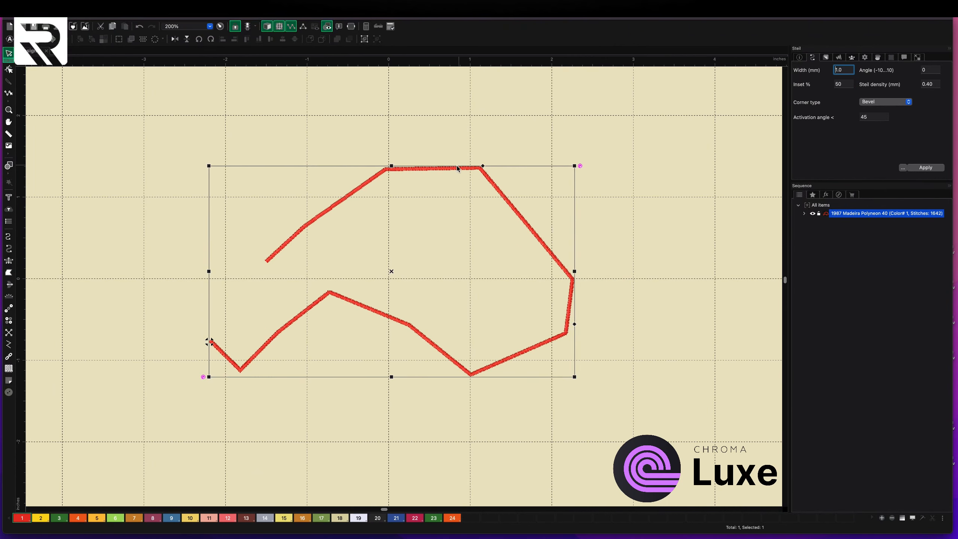
# Step: Digitize a thin classic Satin column arching above the steil path from its open end to the far side
pyautogui.click(9, 262)
pyautogui.click(228, 238)
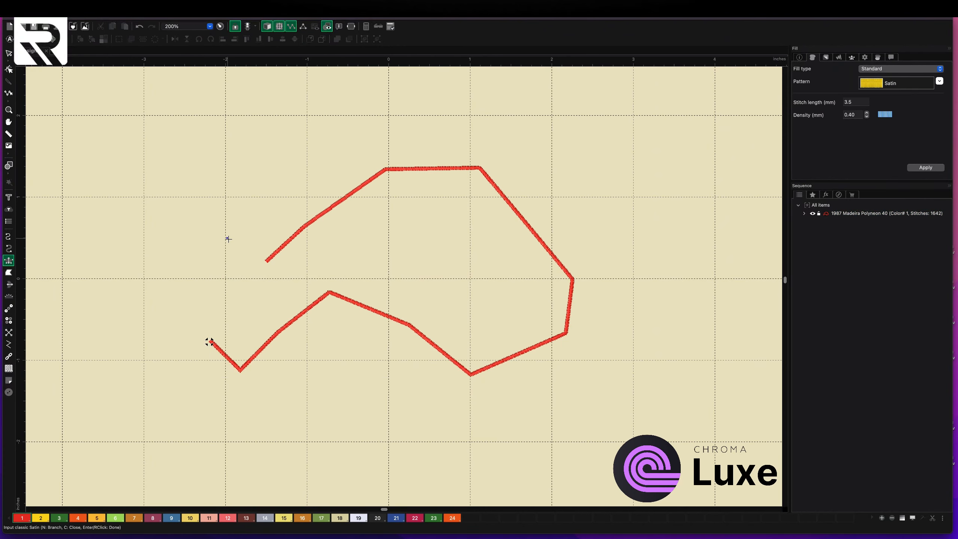
pyautogui.click(301, 169)
pyautogui.click(370, 124)
pyautogui.click(446, 119)
pyautogui.click(556, 149)
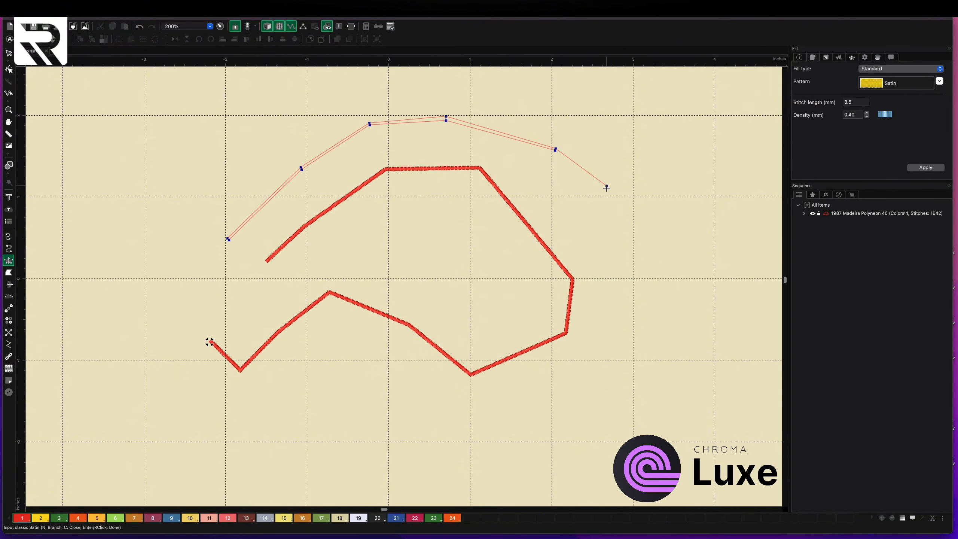
pyautogui.click(606, 187)
pyautogui.click(635, 250)
pyautogui.press('Return')
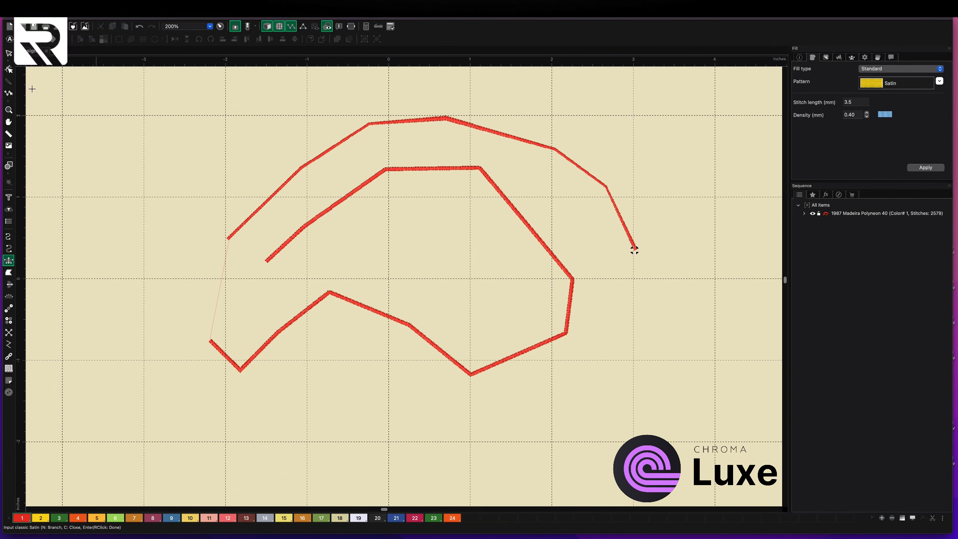
# Step: Delete the satin arc and set the remaining steil path's width to 6 mm
pyautogui.click(9, 52)
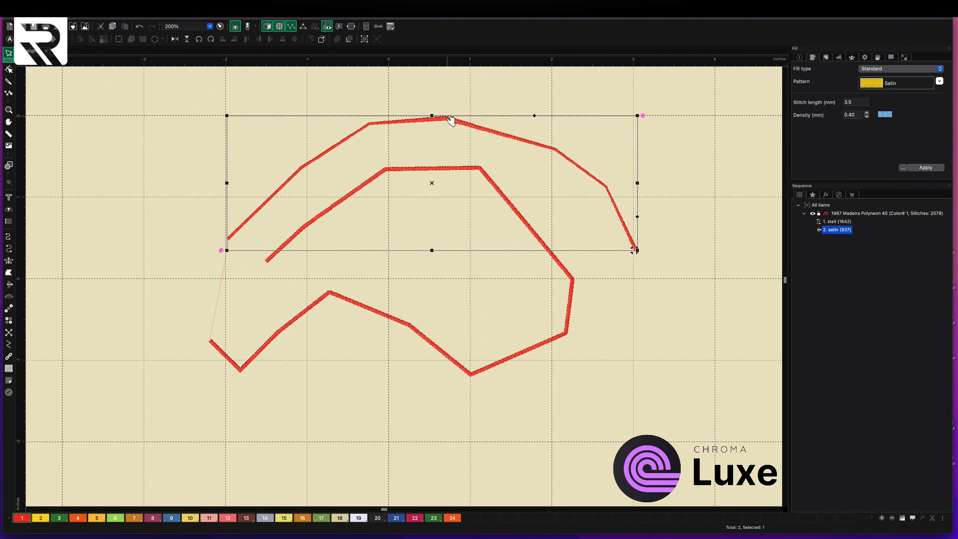
pyautogui.press('Delete')
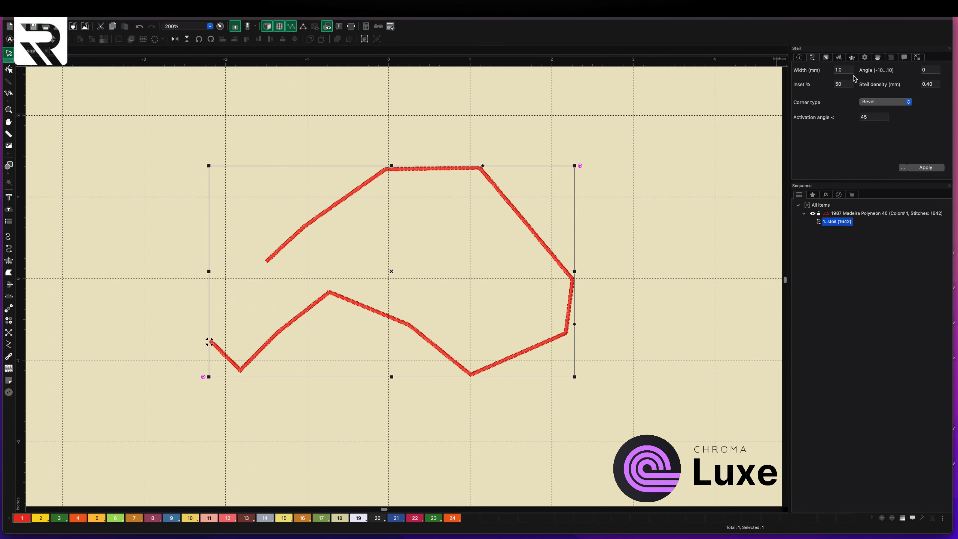
pyautogui.click(834, 70)
pyautogui.write('6')
pyautogui.press('Return')
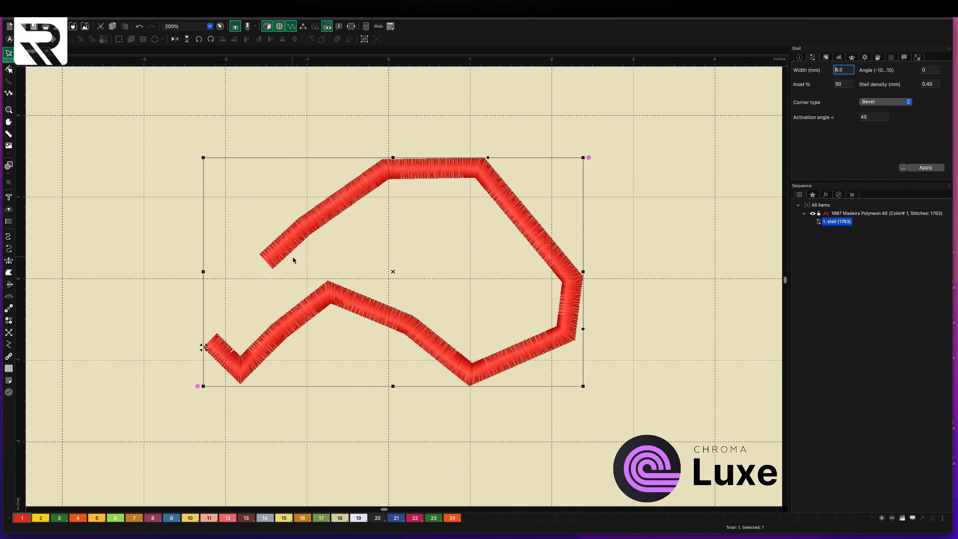
# Step: Delete the steil path and draw a new square artwork outline about 3.7 inches wide
pyautogui.press('Delete')
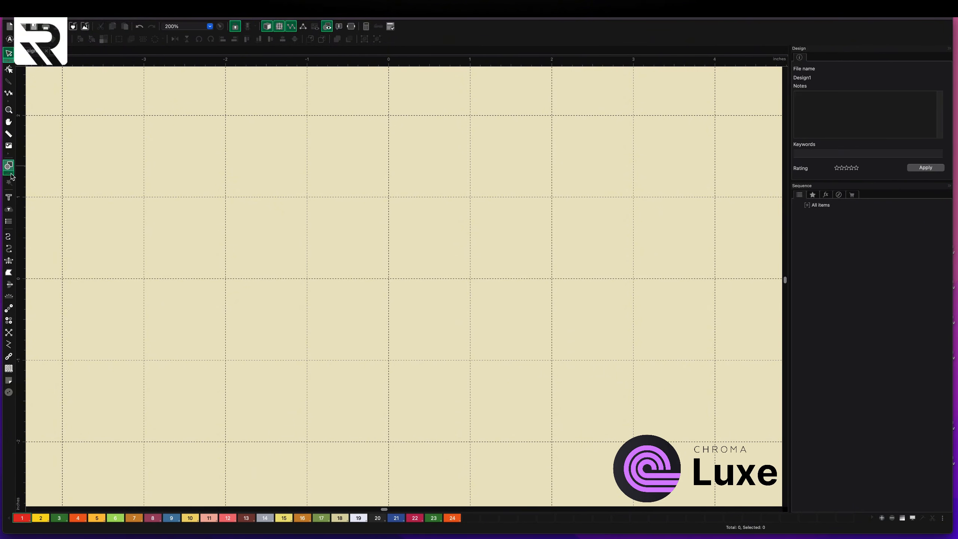
pyautogui.click(12, 175)
pyautogui.click(19, 186)
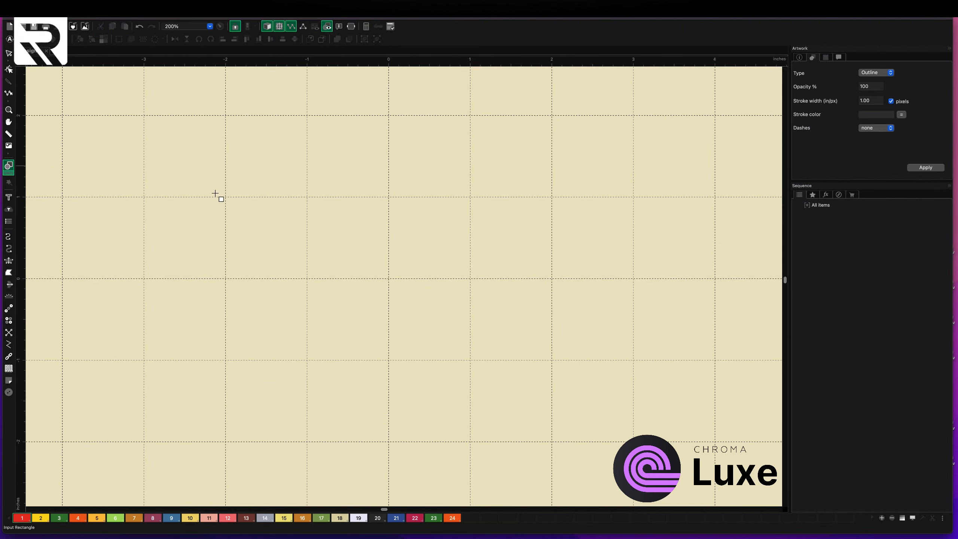
pyautogui.moveTo(288, 137); pyautogui.dragTo(553, 440)
pyautogui.press('Escape')
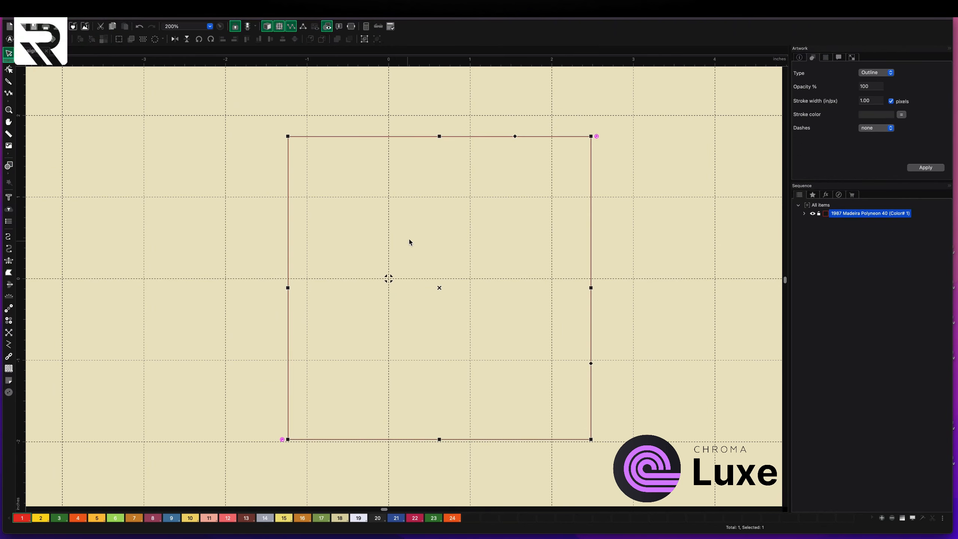
# Step: Convert the newly drawn square to a Complex Fill
pyautogui.rightClick(409, 240)
pyautogui.moveTo(424, 321)
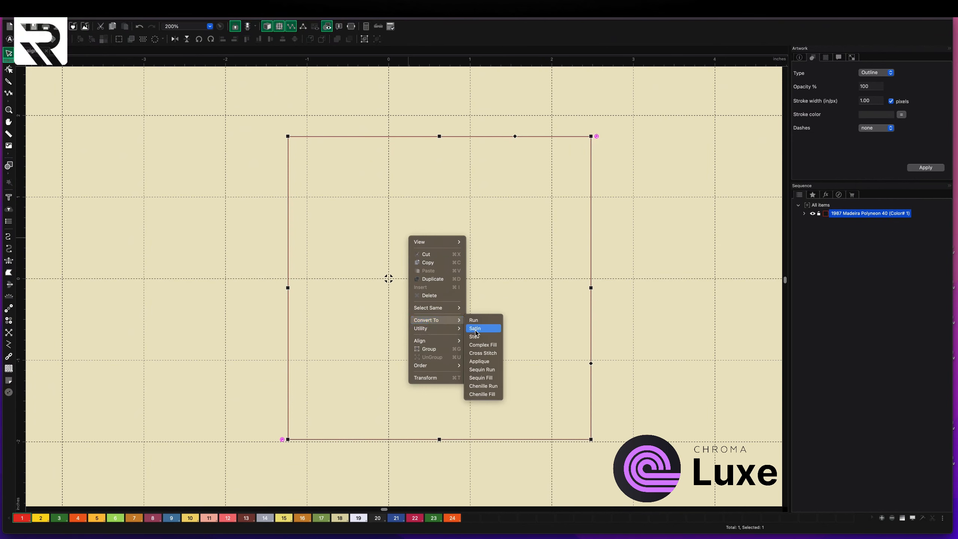
pyautogui.click(482, 345)
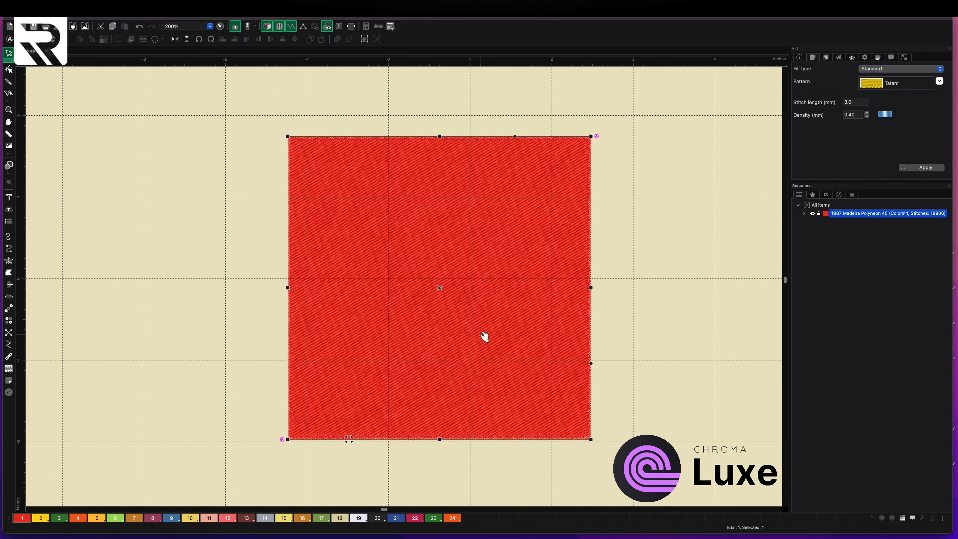
# Step: Create a steil border around the complex fill square and set its width to 5 mm
pyautogui.rightClick(452, 255)
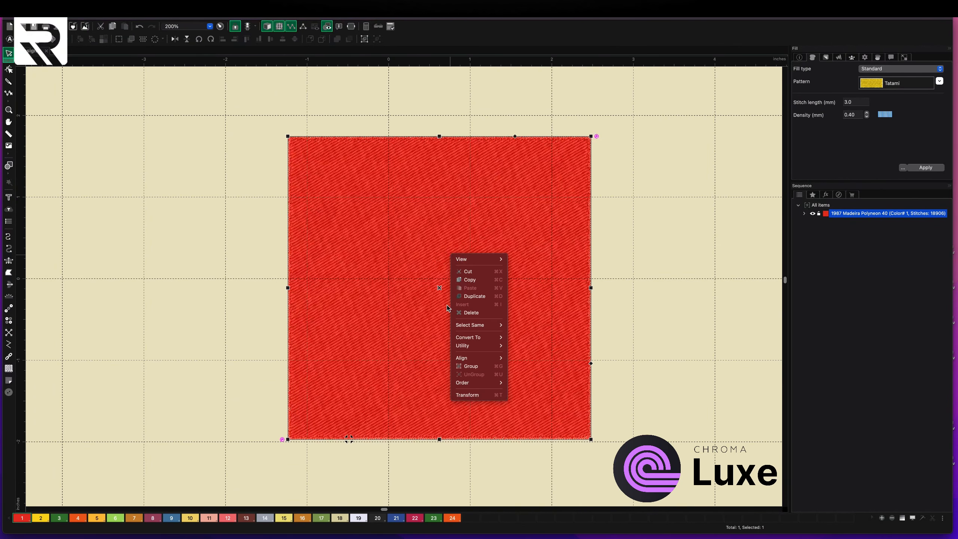
pyautogui.moveTo(458, 342)
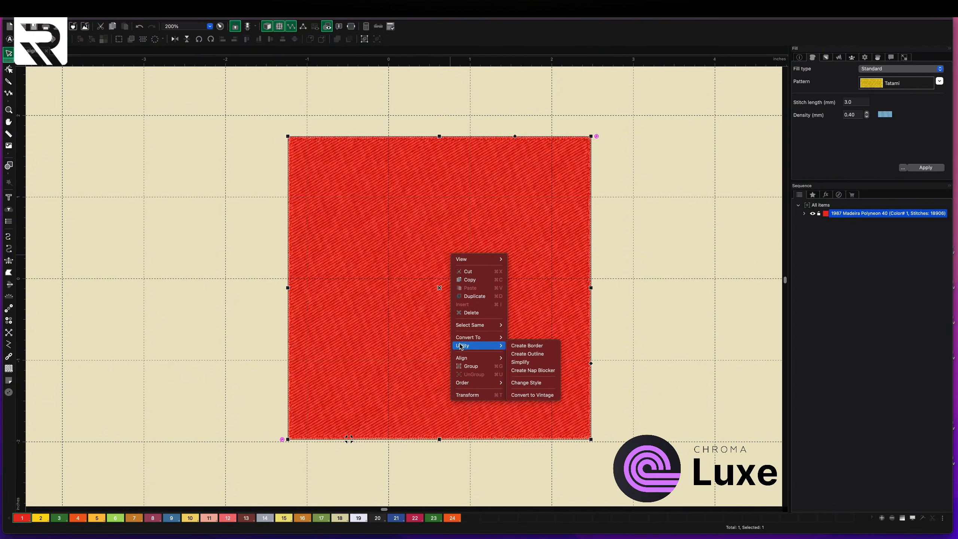
pyautogui.click(520, 346)
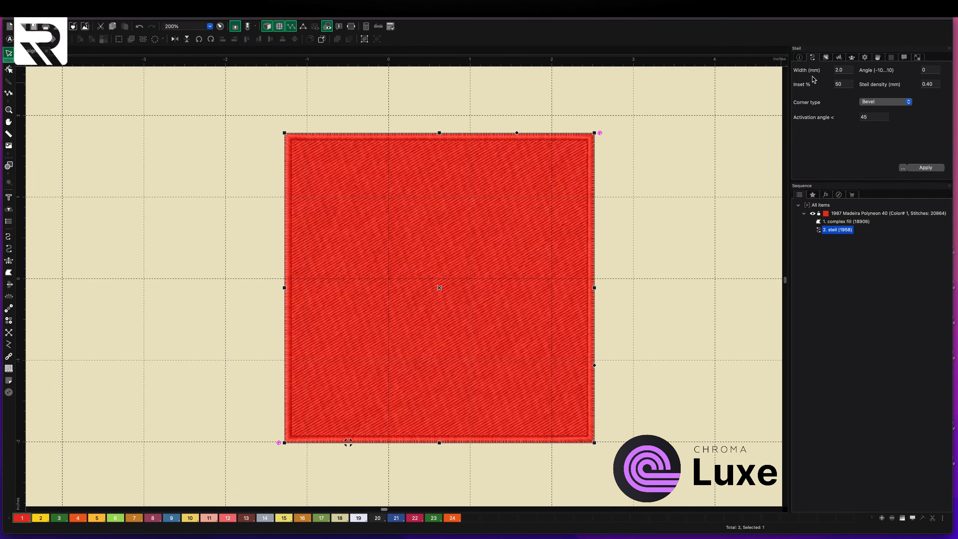
pyautogui.doubleClick(838, 70)
pyautogui.press('Return')
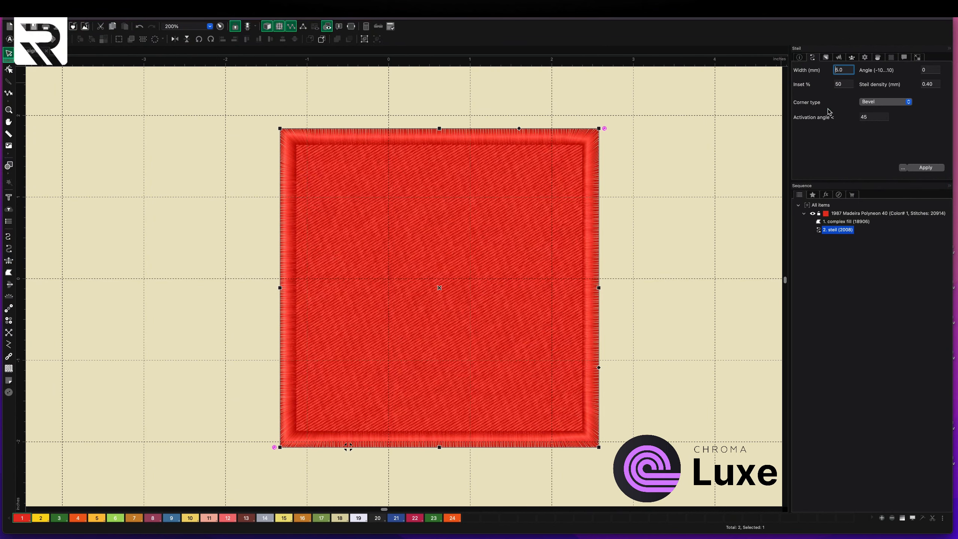
# Step: Recolor the steil border with black thread color 20 and set its inset to 100%
pyautogui.click(377, 517)
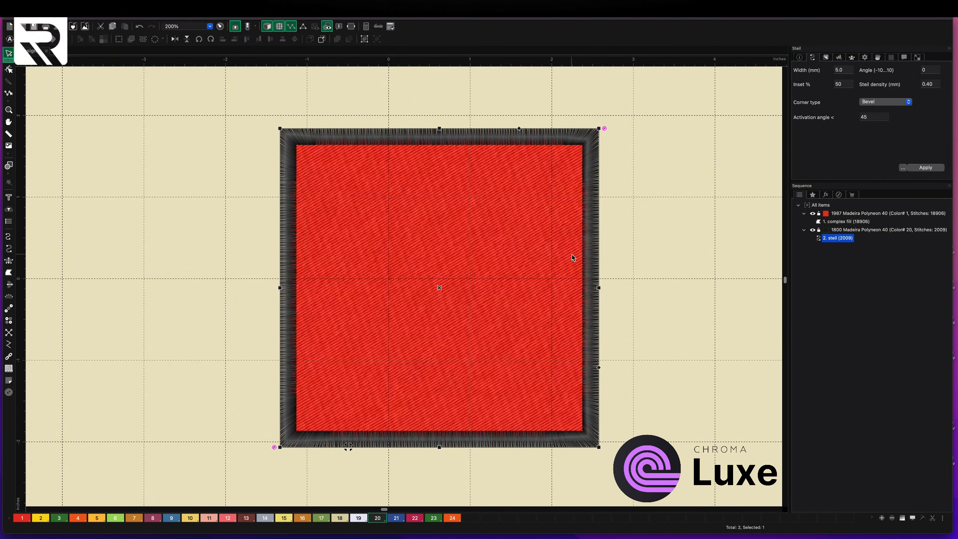
pyautogui.doubleClick(843, 85)
pyautogui.write('150')
pyautogui.press('Return')
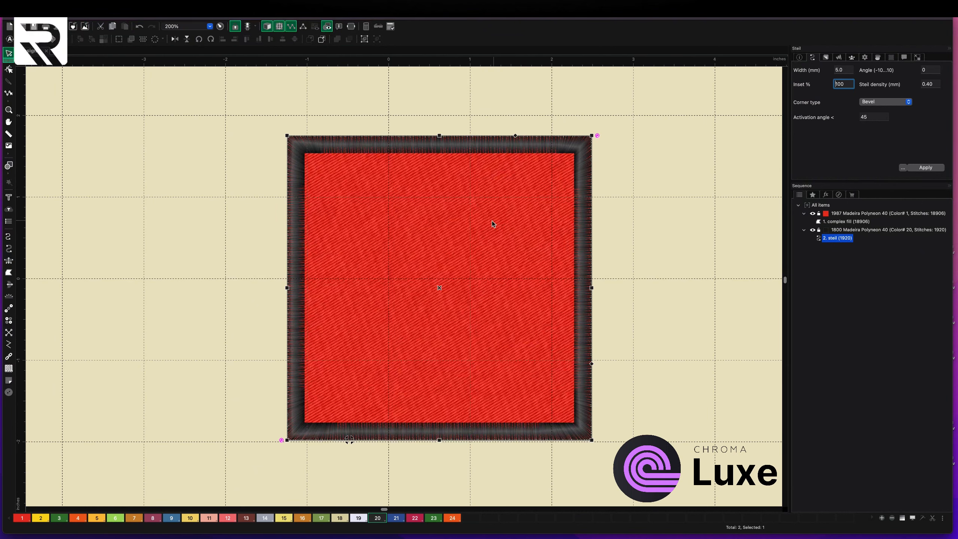
# Step: Examine the outline nodes of the complex fill and the steil border to compare their positions
pyautogui.click(9, 70)
pyautogui.click(444, 230)
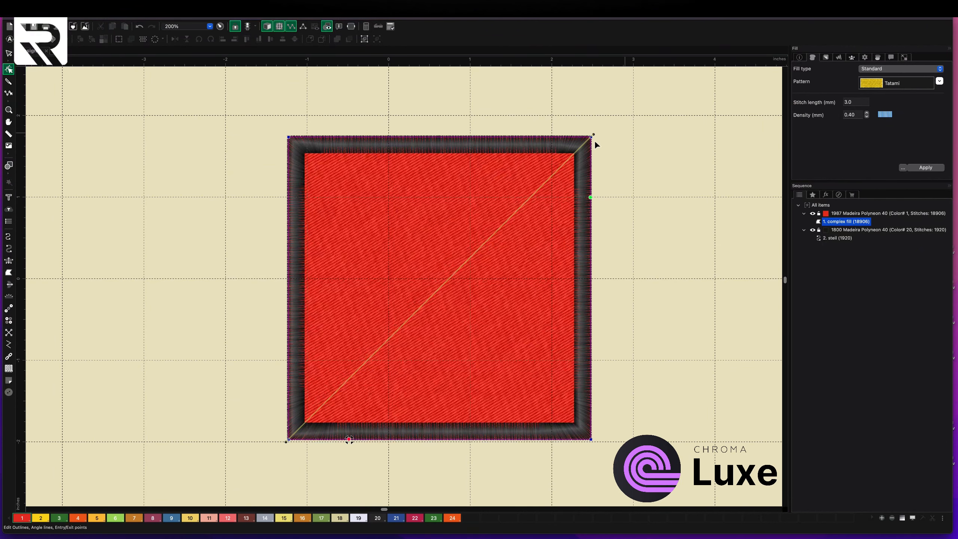
pyautogui.click(562, 145)
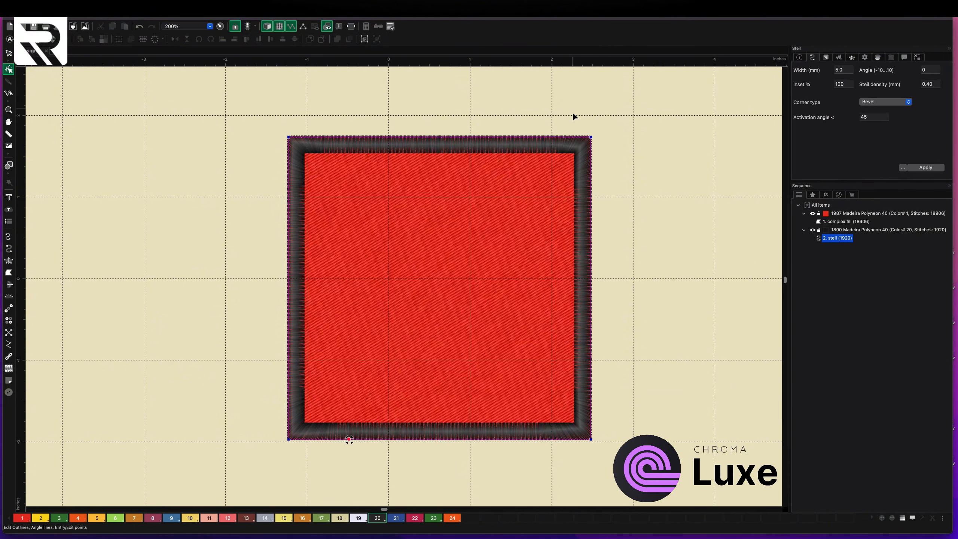
pyautogui.click(573, 113)
# Step: Set the steil border's inset to 50%, followed by 10%, to compare its overlap with the fill
pyautogui.click(564, 148)
pyautogui.moveTo(848, 83); pyautogui.dragTo(827, 86)
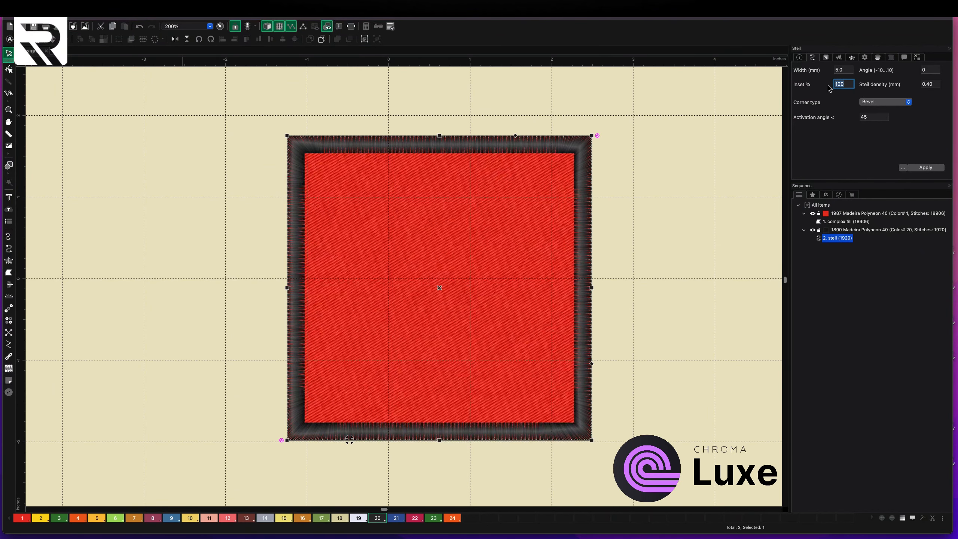
pyautogui.write('50')
pyautogui.click(923, 168)
pyautogui.write('1')
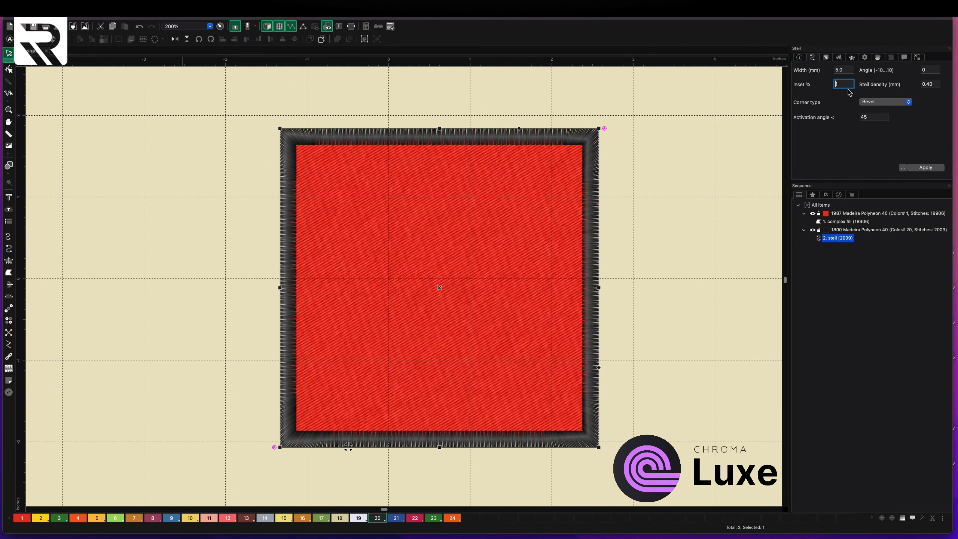
pyautogui.write('0')
pyautogui.press('BackSpace')
pyautogui.press('Return')
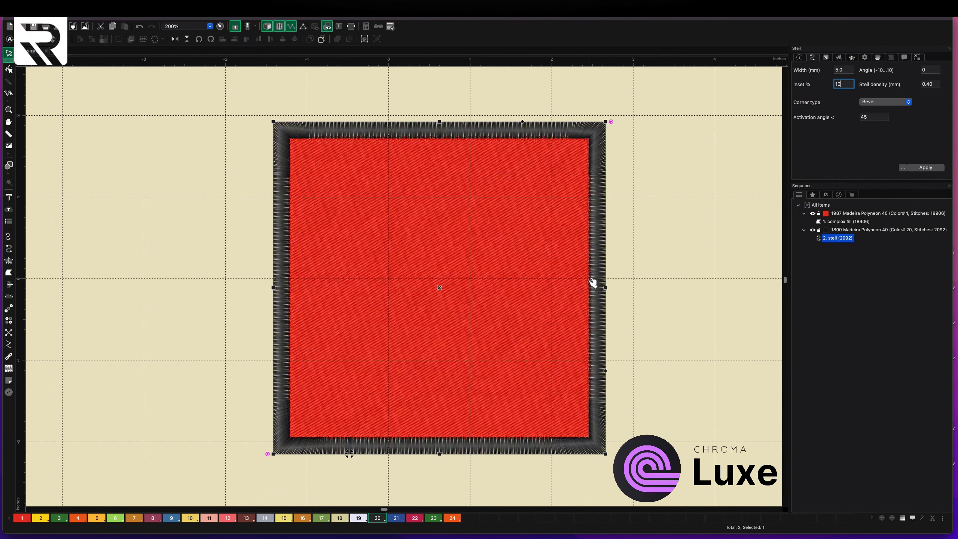
# Step: Turn off the 3D stitch display and set the steil border's inset to 50%
pyautogui.click(267, 26)
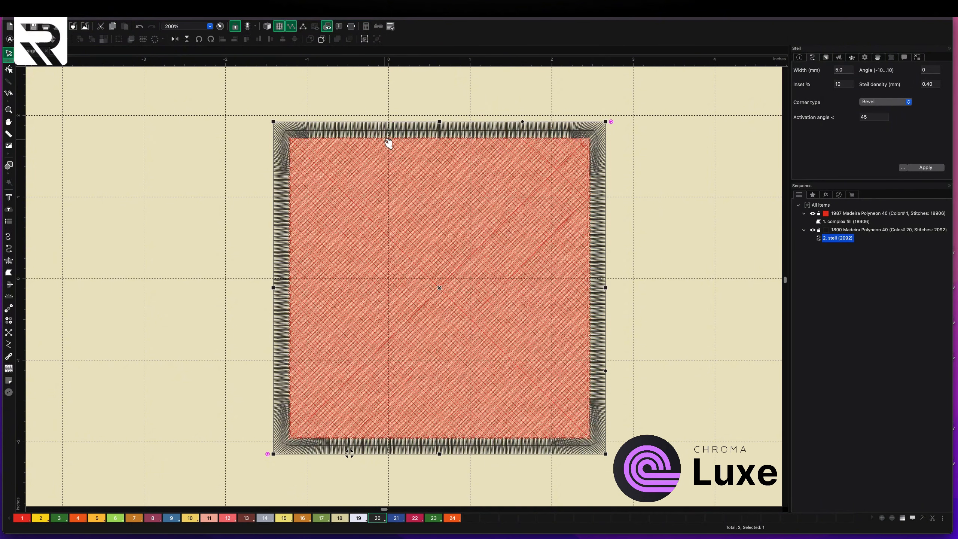
pyautogui.click(835, 85)
pyautogui.write('50')
pyautogui.click(930, 168)
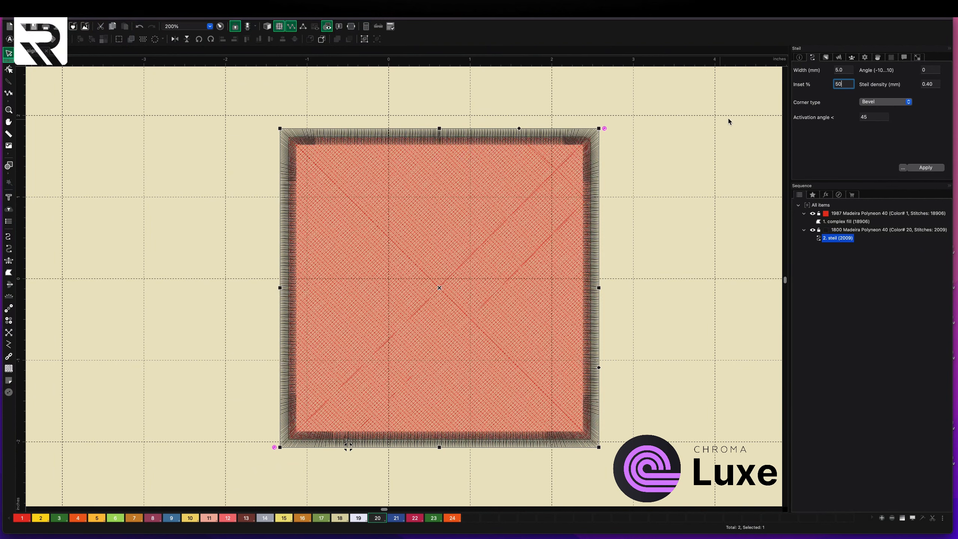
# Step: Set the steil border's inset to 75%
pyautogui.press('BackSpace')
pyautogui.write('75')
pyautogui.press('Return')
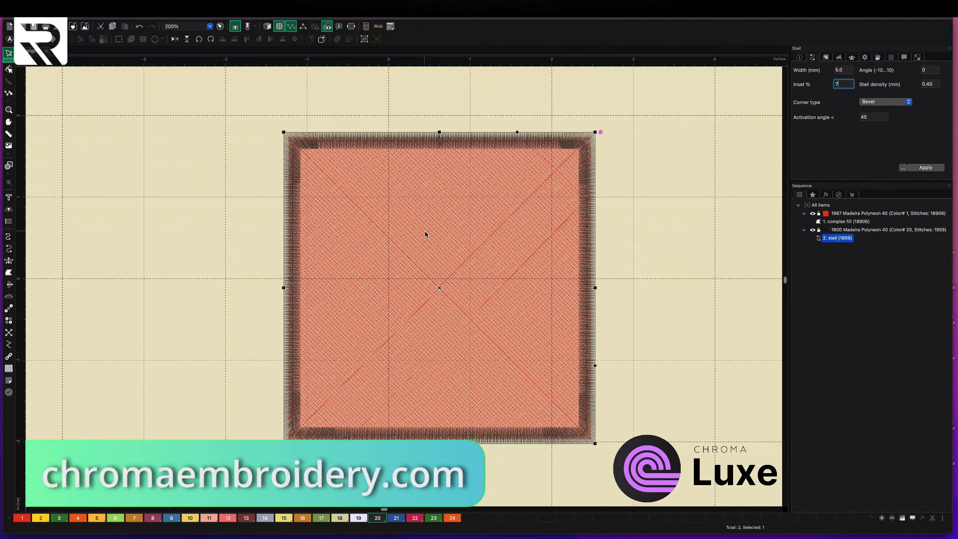
# Step: Delete the bordered square and digitize a closed bulb-shaped steil outline about 4.7 inches wide with straight segments
pyautogui.press('Delete')
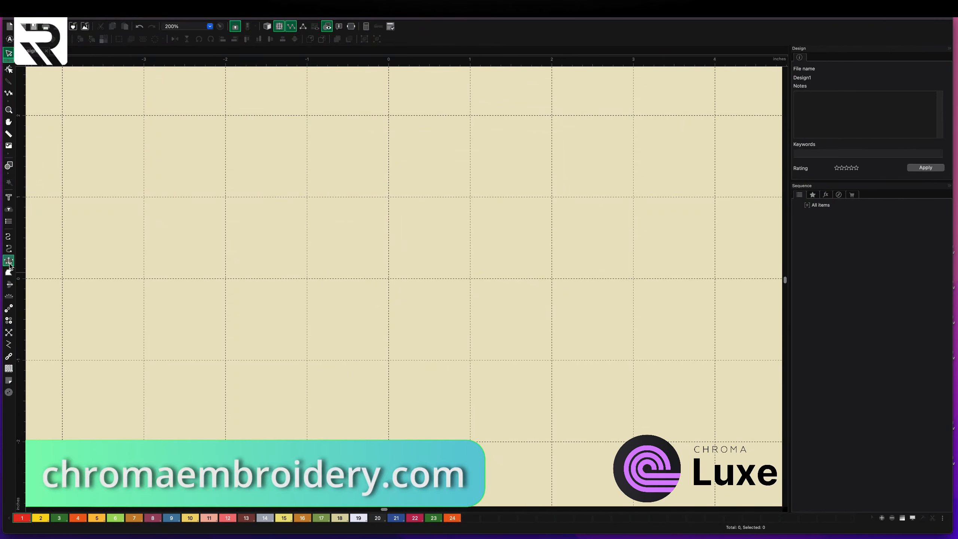
pyautogui.click(8, 248)
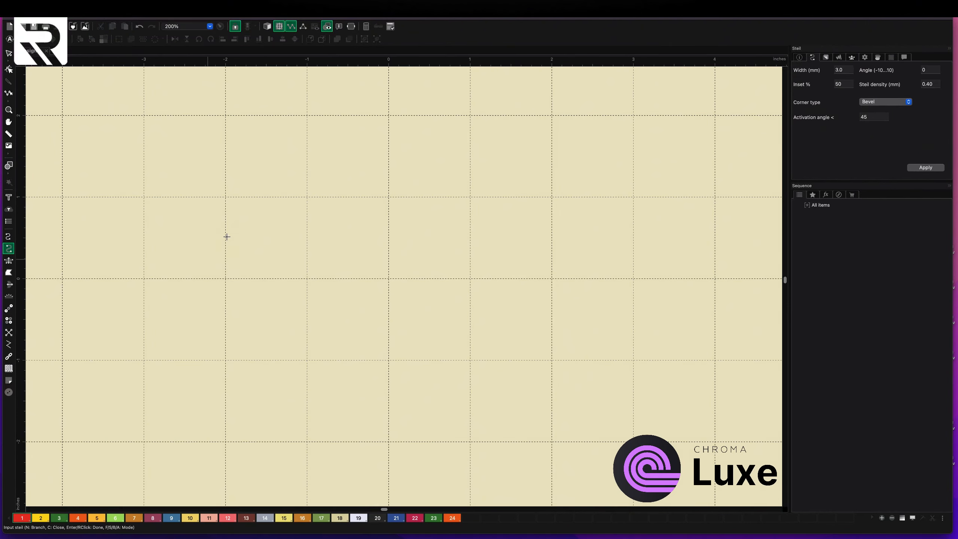
pyautogui.click(239, 241)
pyautogui.click(300, 248)
pyautogui.click(353, 204)
pyautogui.click(393, 156)
pyautogui.click(488, 135)
pyautogui.click(581, 153)
pyautogui.click(625, 219)
pyautogui.click(605, 322)
pyautogui.click(571, 379)
pyautogui.click(461, 404)
pyautogui.click(414, 391)
pyautogui.click(368, 341)
pyautogui.click(304, 312)
pyautogui.click(244, 300)
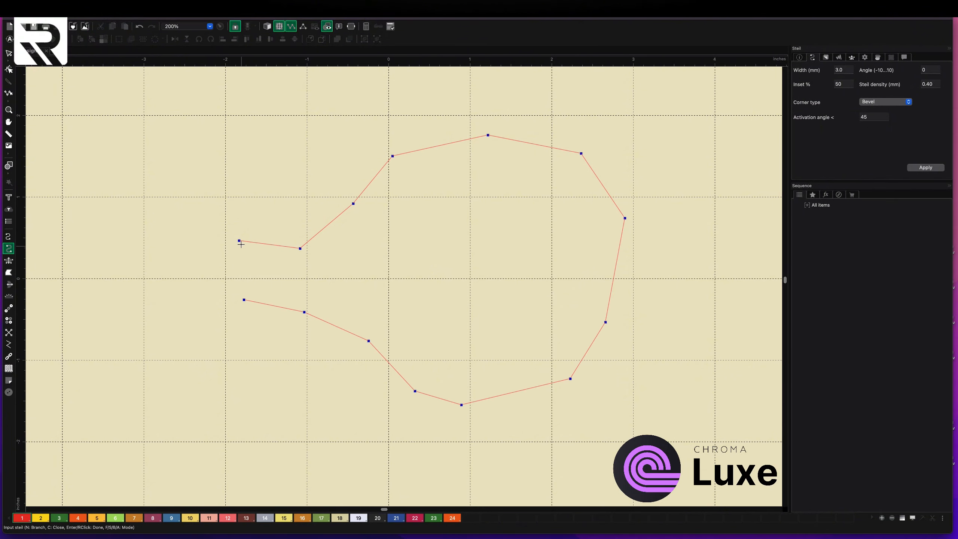
pyautogui.click(240, 268)
pyautogui.click(239, 241)
pyautogui.press('Return')
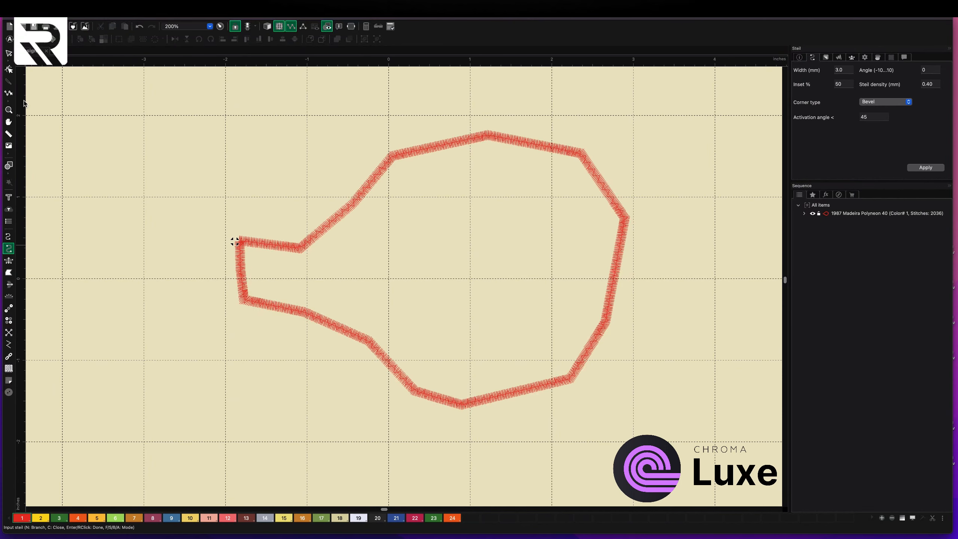
# Step: Reshape the top of the steil outline by moving its upper-left node inward and its peak node upward
pyautogui.click(9, 70)
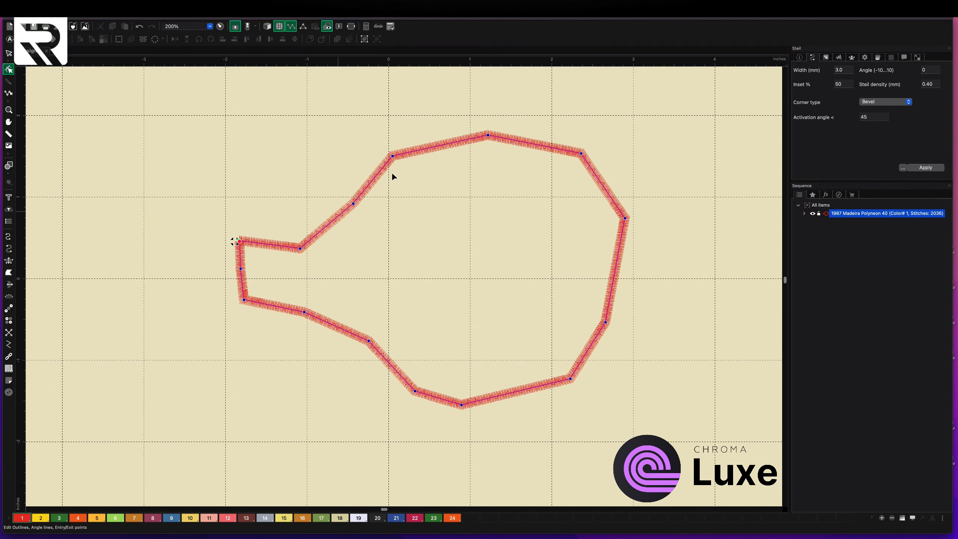
pyautogui.moveTo(393, 155); pyautogui.dragTo(408, 186)
pyautogui.moveTo(488, 136); pyautogui.dragTo(484, 98)
pyautogui.moveTo(488, 139); pyautogui.dragTo(487, 109)
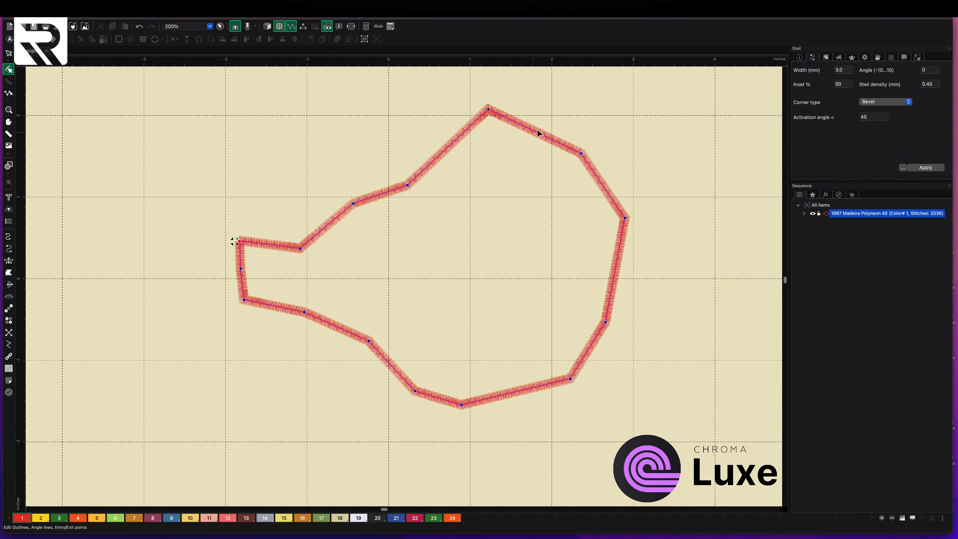
# Step: Bend the four consecutive segments on the steil outline's right side into curves, alternating outward and inward
pyautogui.moveTo(542, 121); pyautogui.dragTo(549, 110)
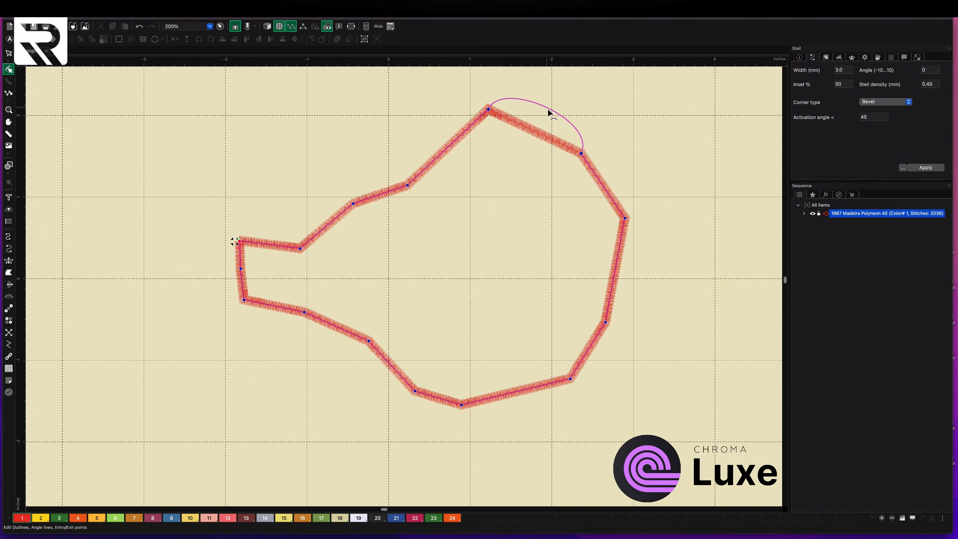
pyautogui.rightClick(611, 195)
pyautogui.click(569, 201)
pyautogui.press('Return')
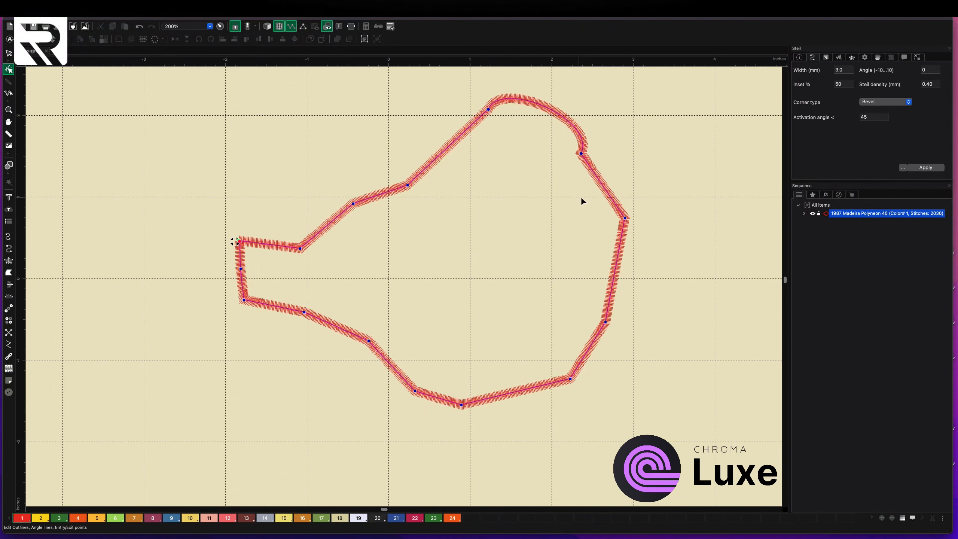
pyautogui.moveTo(604, 190); pyautogui.dragTo(556, 216)
pyautogui.press('Return')
pyautogui.moveTo(620, 252); pyautogui.dragTo(716, 299)
pyautogui.press('Return')
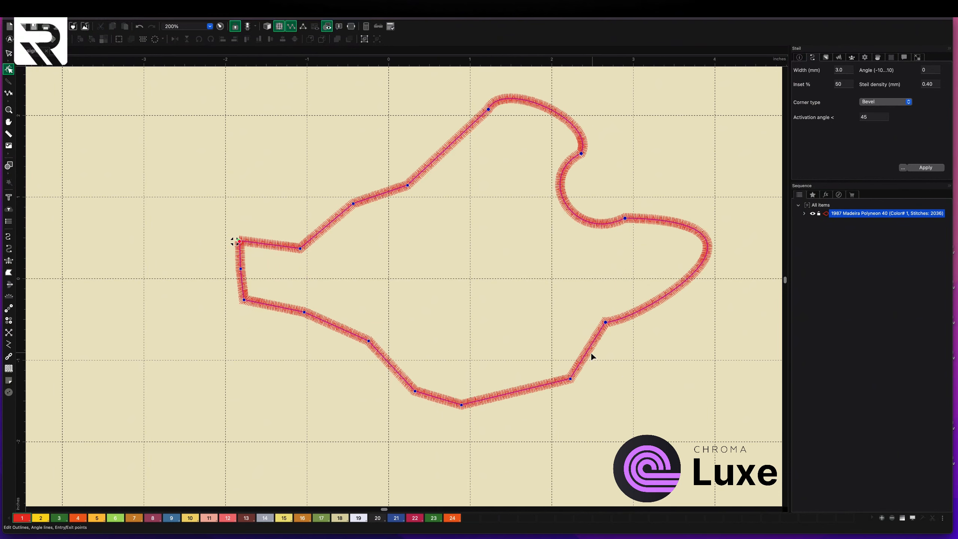
pyautogui.moveTo(588, 352); pyautogui.dragTo(539, 280)
pyautogui.press('Return')
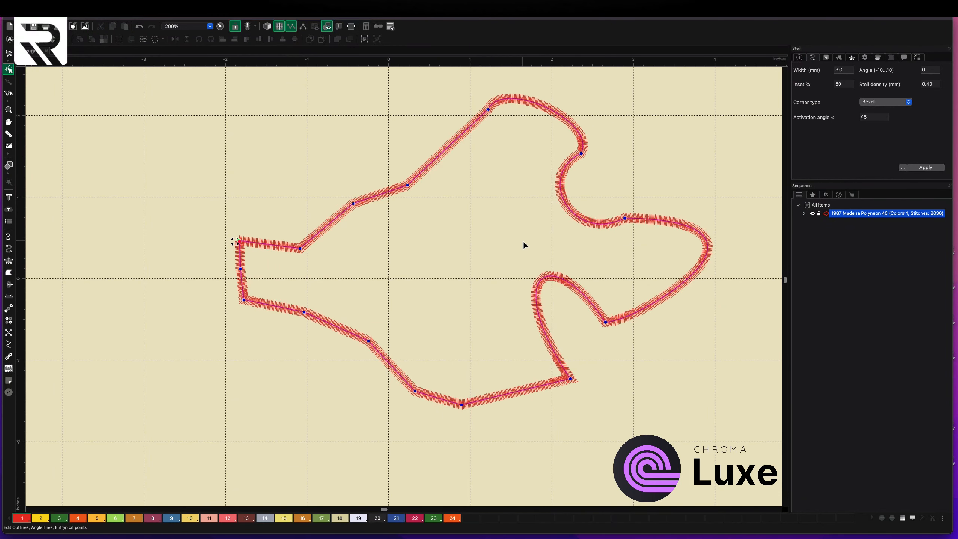
# Step: Begin a classic Satin column with straight point pairs of varying width, running down the outline's left side and beneath it
pyautogui.click(10, 262)
pyautogui.click(145, 116)
pyautogui.click(159, 119)
pyautogui.click(133, 174)
pyautogui.click(154, 187)
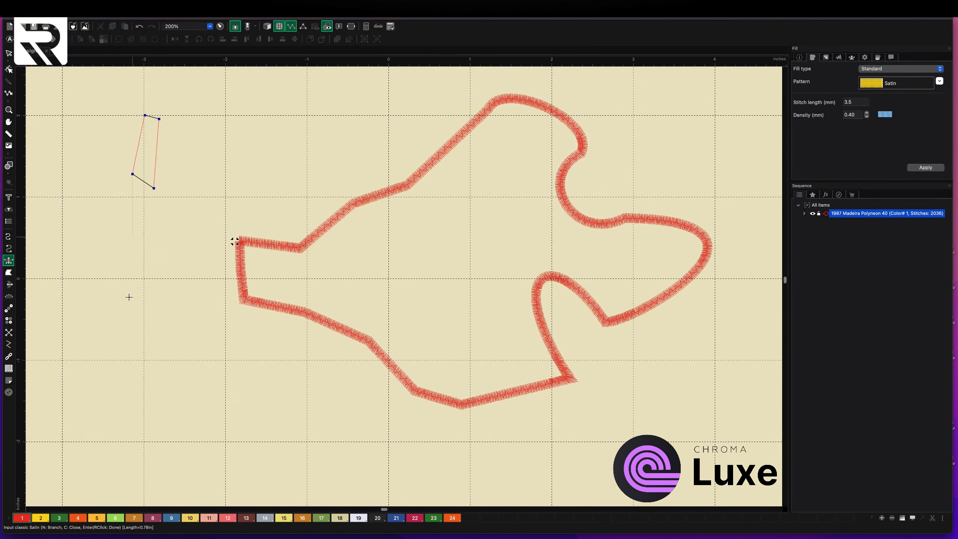
pyautogui.click(128, 297)
pyautogui.click(147, 297)
pyautogui.click(170, 390)
pyautogui.click(176, 382)
pyautogui.click(258, 449)
pyautogui.click(261, 442)
pyautogui.click(323, 473)
pyautogui.click(339, 463)
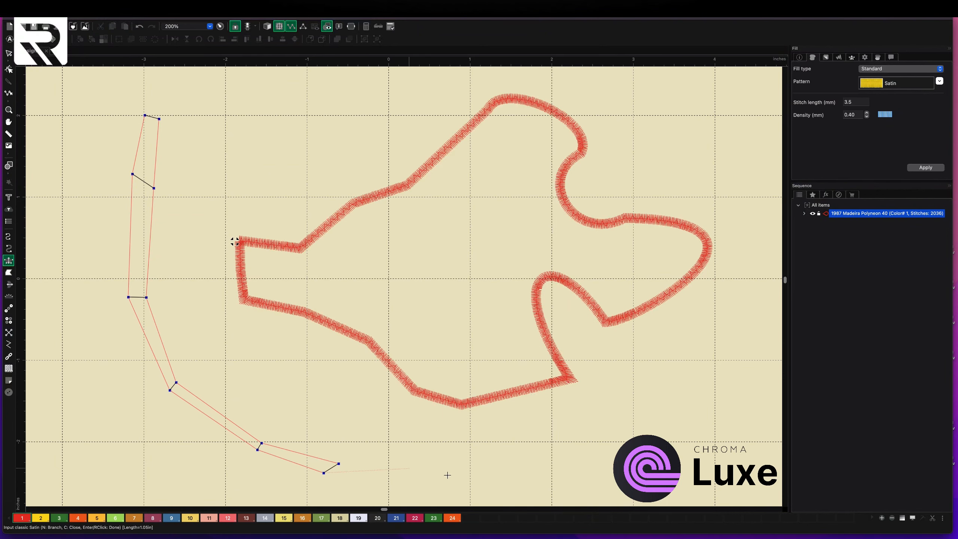
pyautogui.click(449, 476)
pyautogui.click(448, 457)
pyautogui.click(541, 459)
pyautogui.click(539, 447)
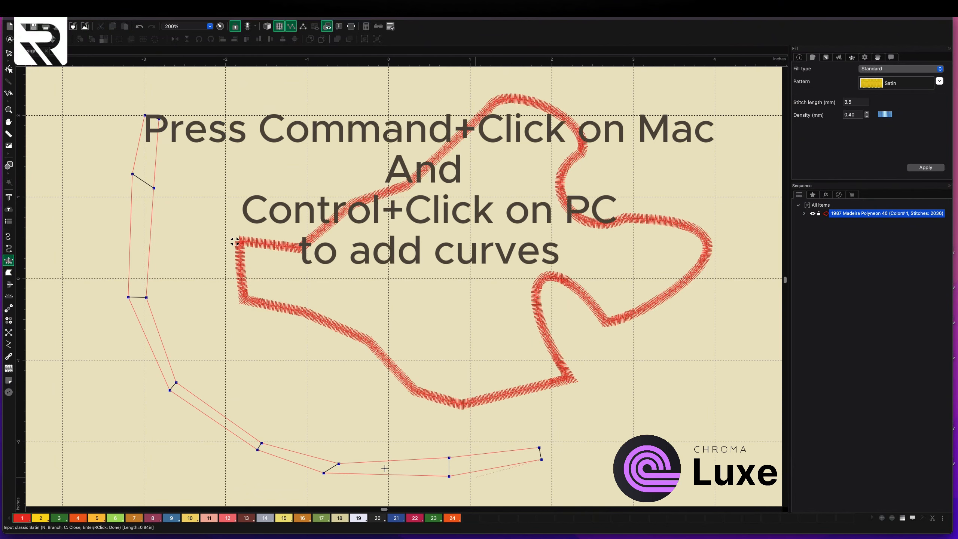
# Step: Continue the satin column up the outline's right side with curved point pairs and finish it in a narrow tip
pyautogui.click(617, 439)
pyautogui.click(622, 426)
pyautogui.click(689, 378)
pyautogui.click(684, 368)
pyautogui.click(750, 282)
pyautogui.click(742, 277)
pyautogui.keyDown('super'); pyautogui.click(736, 183); pyautogui.keyUp('super')
pyautogui.keyDown('super'); pyautogui.click(725, 185); pyautogui.keyUp('super')
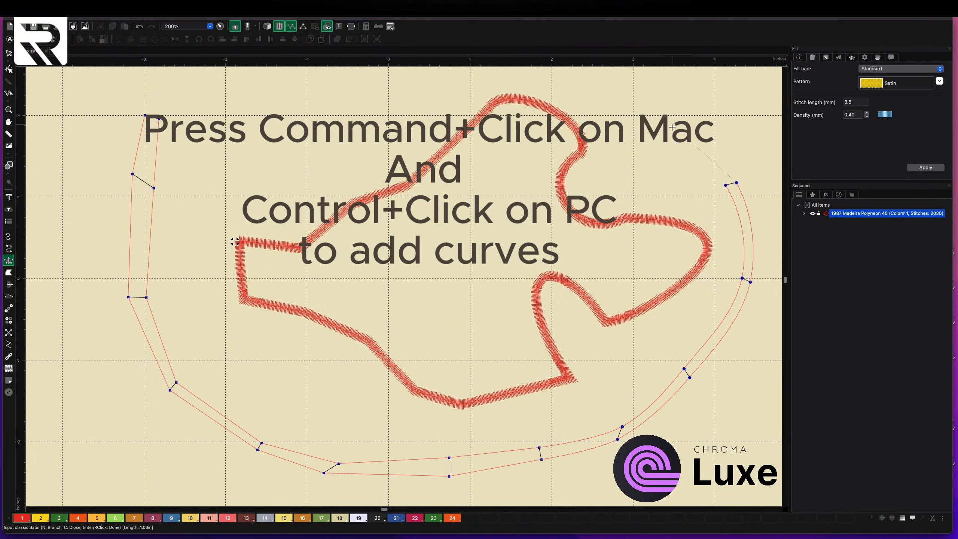
pyautogui.keyDown('super'); pyautogui.click(673, 126); pyautogui.keyUp('super')
pyautogui.keyDown('super'); pyautogui.click(670, 130); pyautogui.keyUp('super')
pyautogui.rightClick(671, 131)
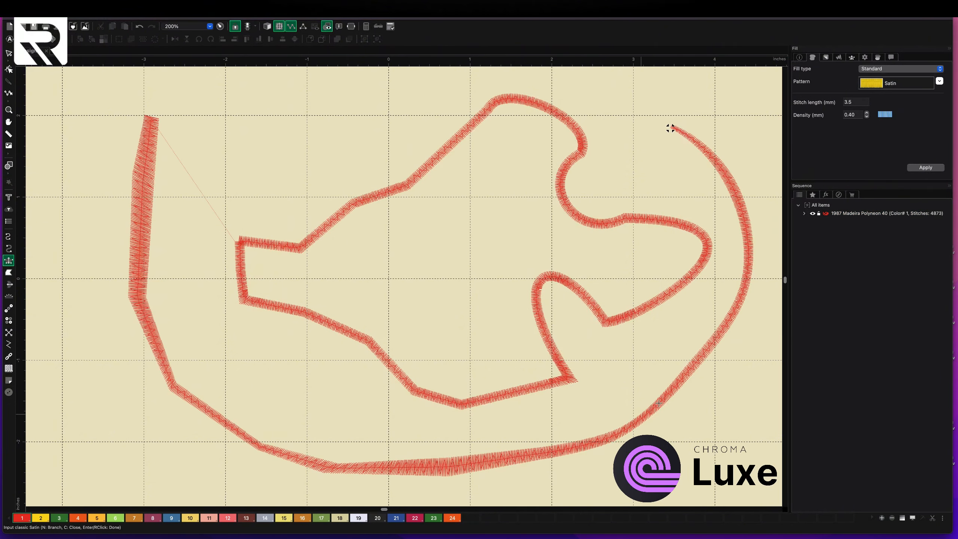
# Step: Reshape the satin column's outer edge at its lower-right bend and deselect the column
pyautogui.click(9, 69)
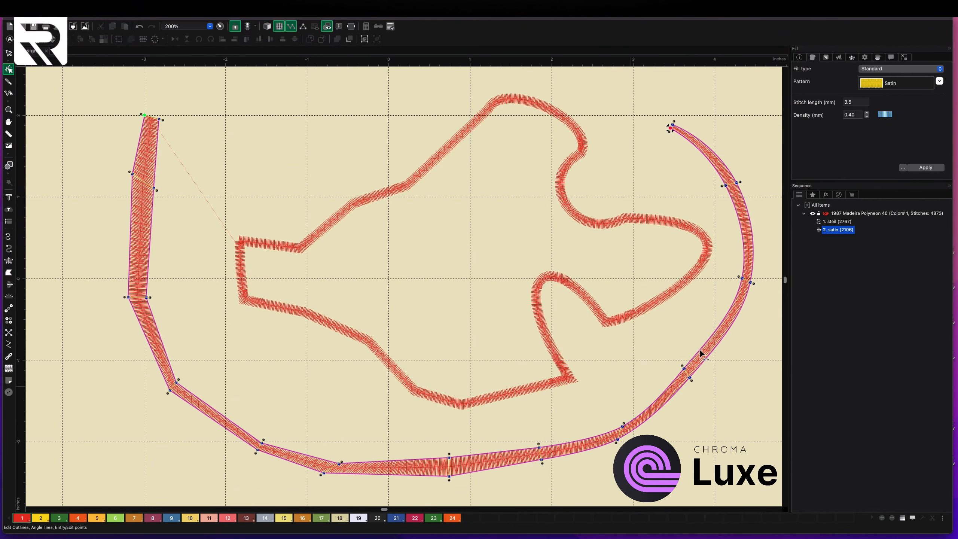
pyautogui.moveTo(695, 371)
pyautogui.mouseDown()
pyautogui.moveTo(735, 403)
pyautogui.moveTo(684, 383)
pyautogui.mouseUp()
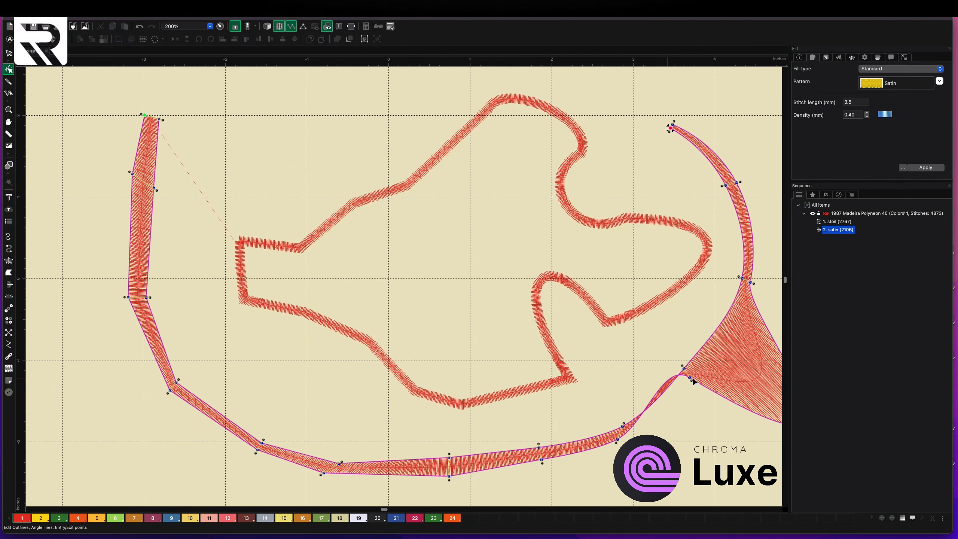
pyautogui.moveTo(734, 401); pyautogui.dragTo(698, 373)
pyautogui.click(693, 424)
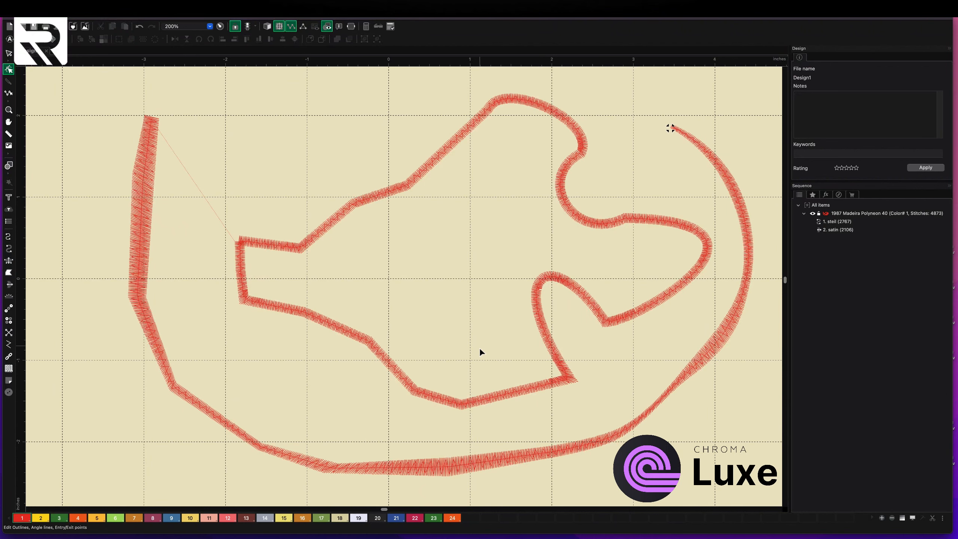
# Step: Digitize a short L-shaped classic Satin column above the left part of the steil outline
pyautogui.click(8, 260)
pyautogui.click(268, 132)
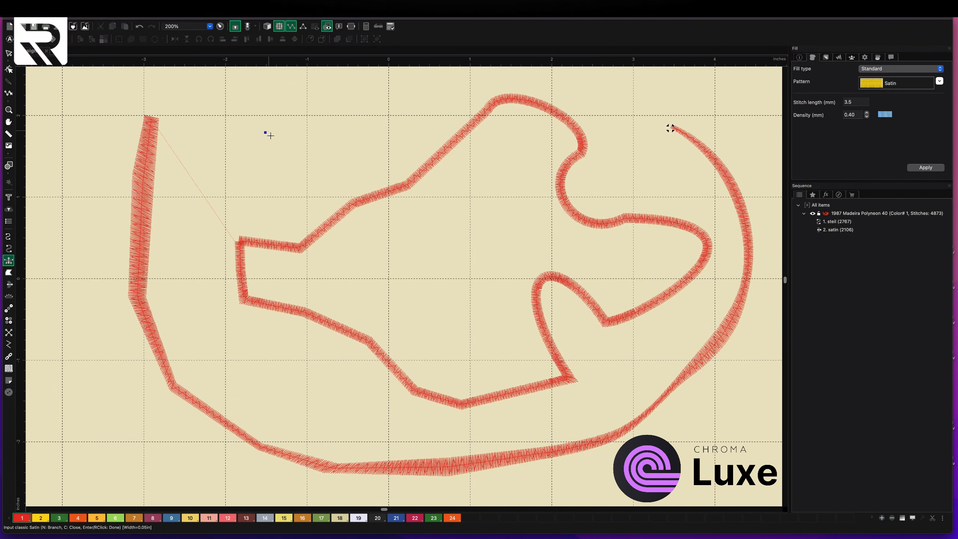
pyautogui.click(271, 184)
pyautogui.click(281, 176)
pyautogui.click(332, 183)
pyautogui.rightClick(333, 172)
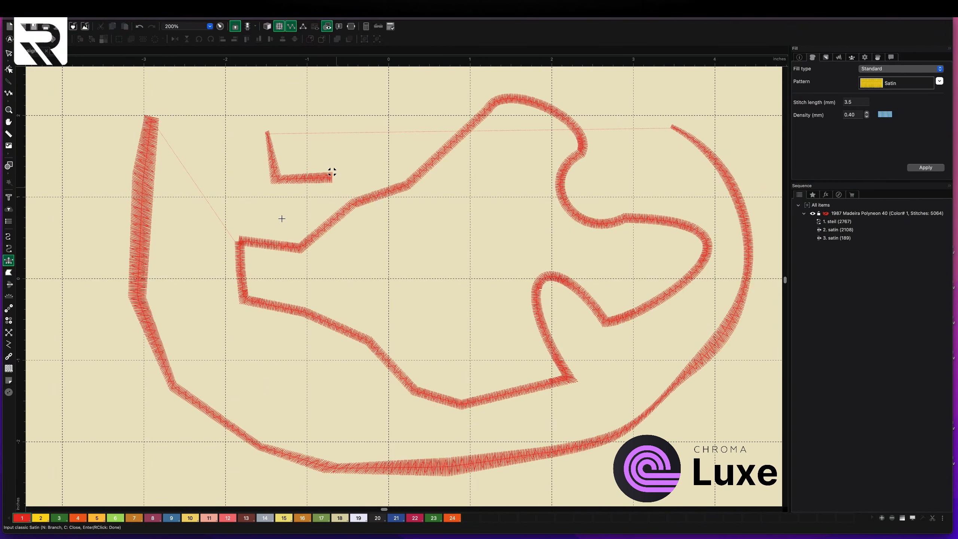
# Step: Digitize a short L-shaped Steil path inside the large outline, running down and then a little to the right
pyautogui.click(8, 249)
pyautogui.click(458, 241)
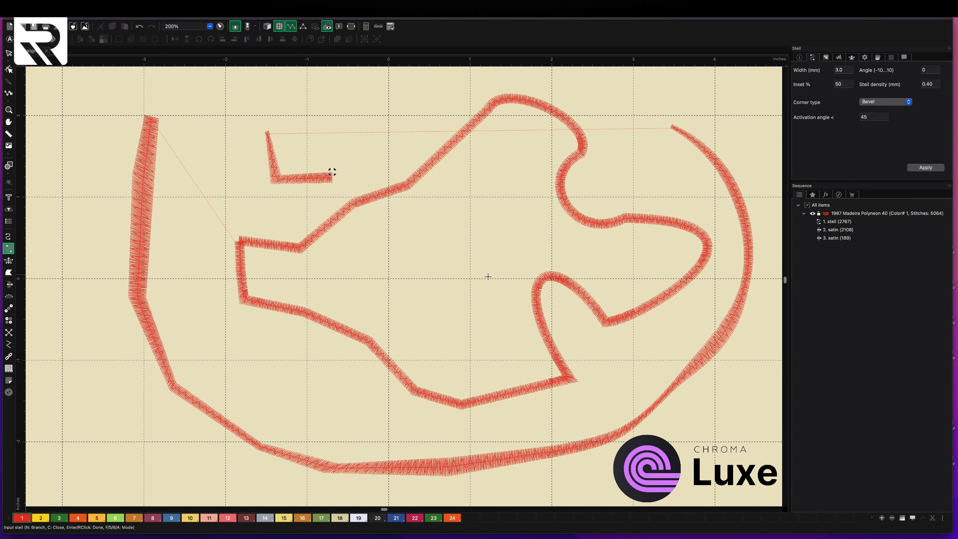
pyautogui.click(457, 283)
pyautogui.click(476, 283)
pyautogui.rightClick(476, 282)
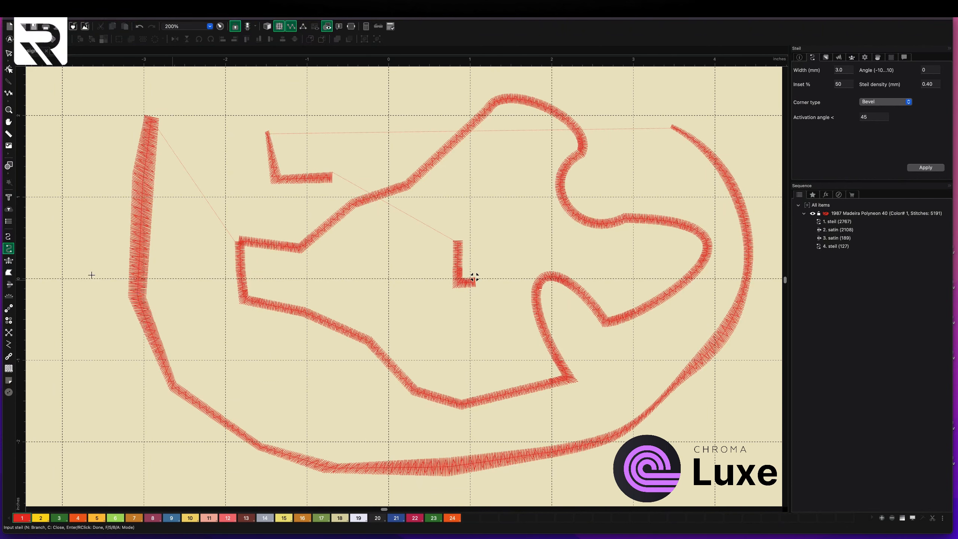
# Step: Digitize a small teardrop-shaped classic Satin column left of the short steil path, pointed above and widening toward its lower end
pyautogui.click(8, 260)
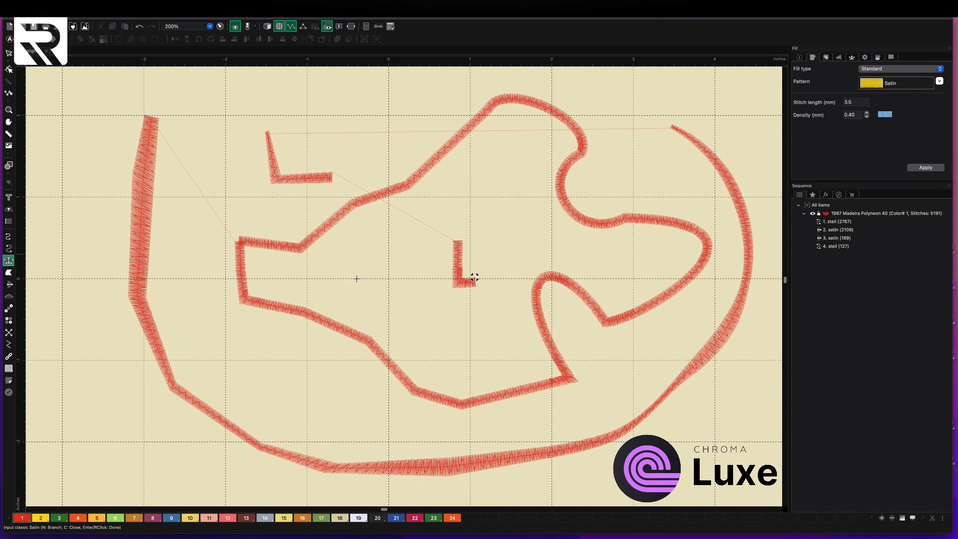
pyautogui.click(400, 237)
pyautogui.click(395, 255)
pyautogui.click(406, 256)
pyautogui.click(387, 274)
pyautogui.click(414, 276)
pyautogui.click(390, 291)
pyautogui.click(402, 292)
pyautogui.press('Return')
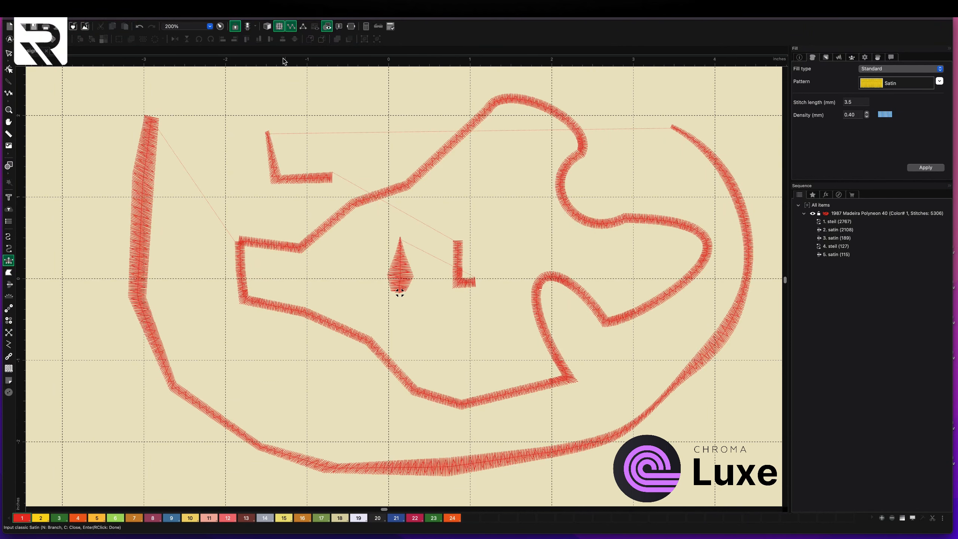
# Step: Show the stitches in 3D and digitize a short, nearly vertical Steil line about 0.5 inches long beside the small L-shaped path
pyautogui.click(269, 28)
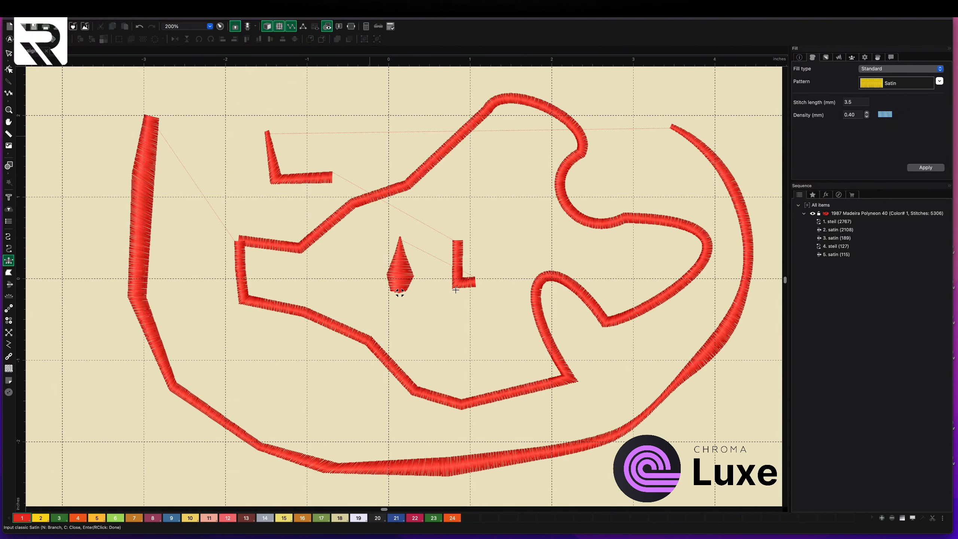
pyautogui.click(501, 212)
pyautogui.click(8, 250)
pyautogui.click(489, 210)
pyautogui.click(492, 252)
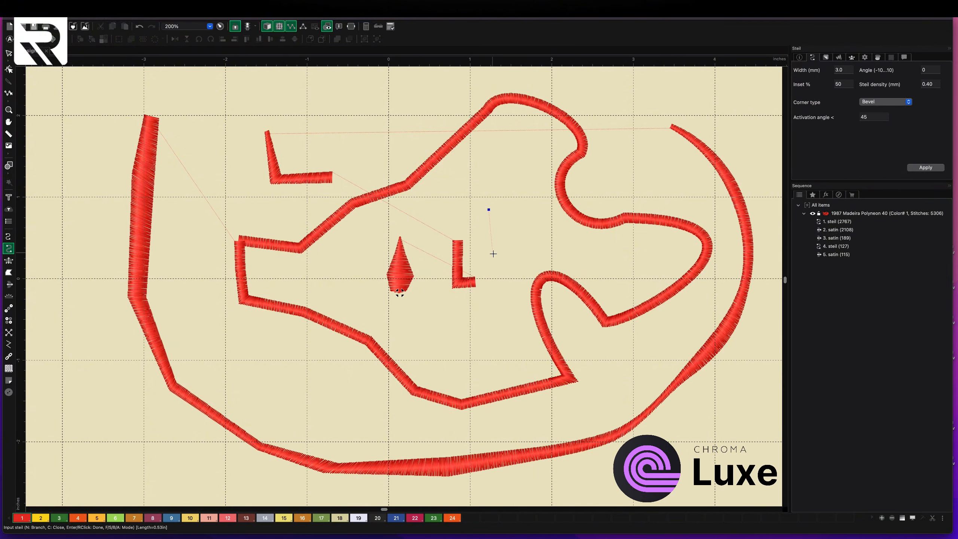
pyautogui.rightClick(492, 252)
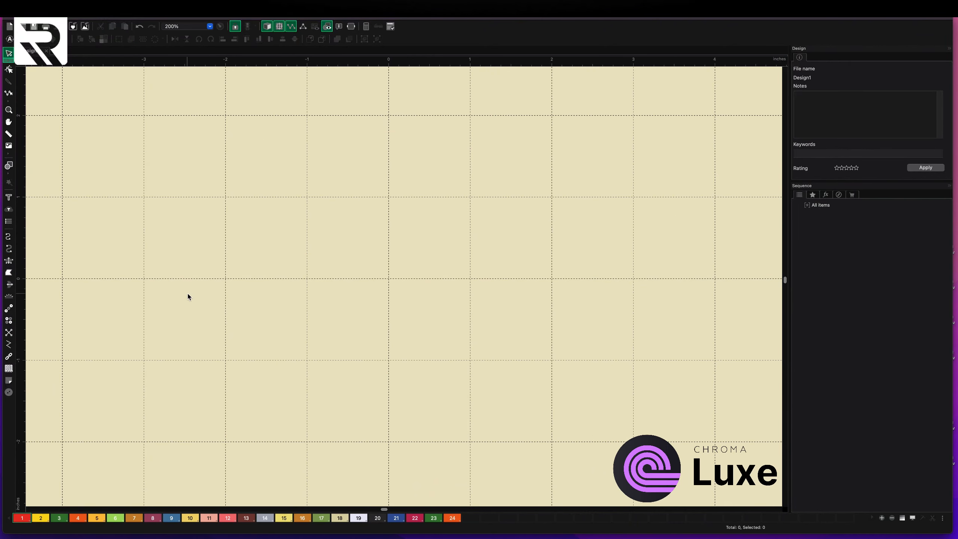
# Step: Digitize a straight horizontal Steil line about 4.3 inches long across the empty design and select it
pyautogui.click(8, 248)
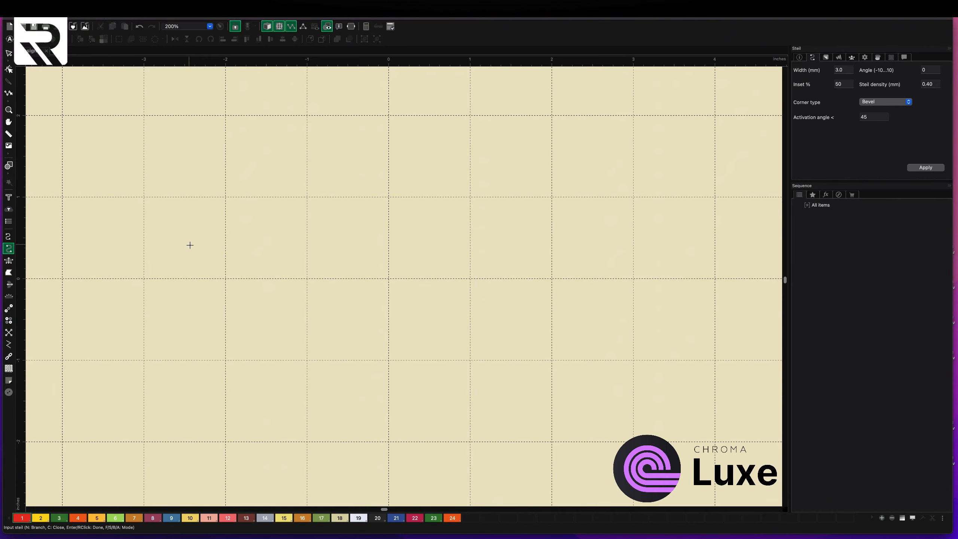
pyautogui.click(190, 244)
pyautogui.click(542, 245)
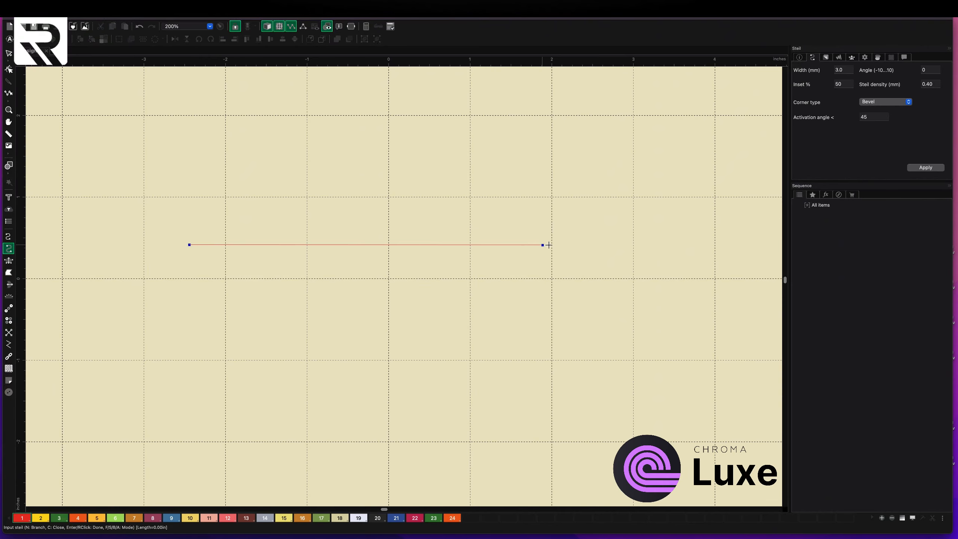
pyautogui.press('Return')
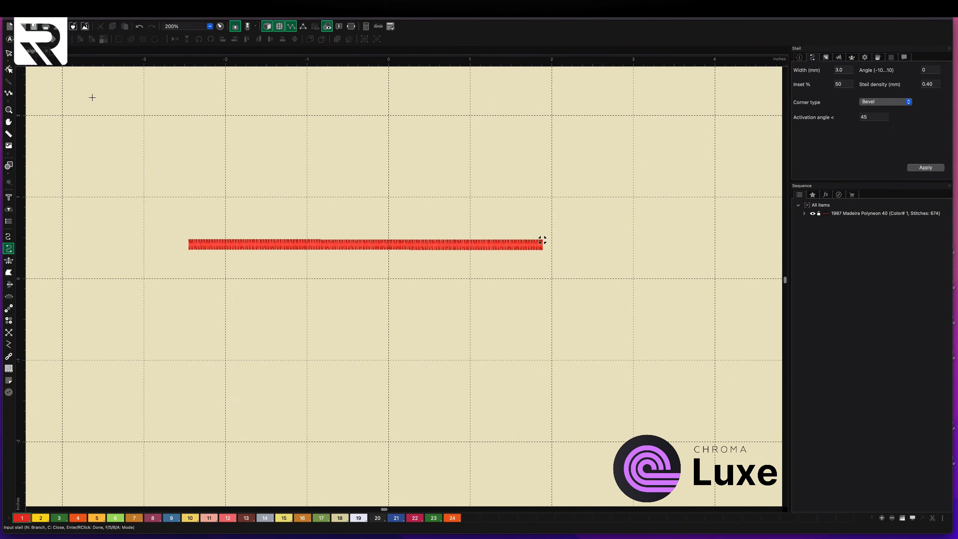
pyautogui.press('Return')
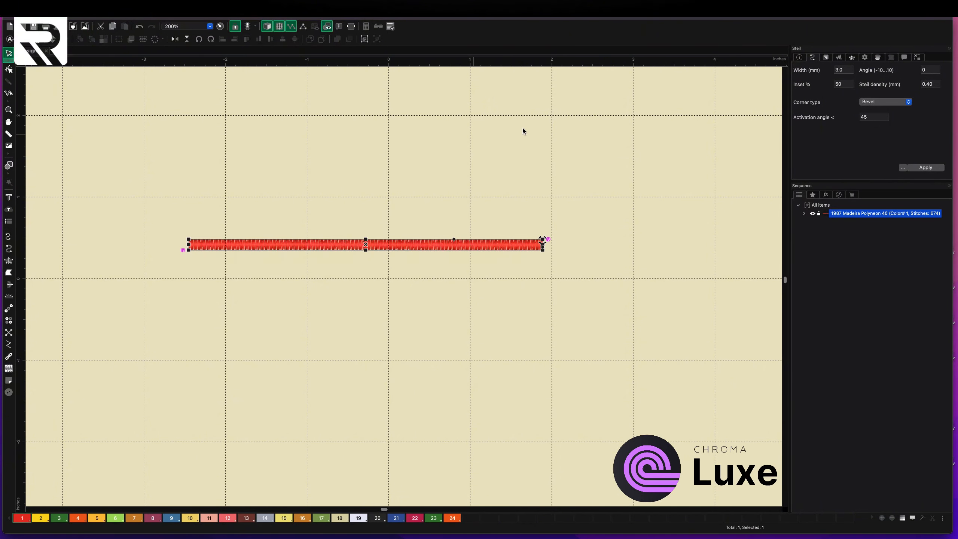
# Step: Apply a jagged edge of type Both with a 4.0 mm jagged value to the steil line
pyautogui.click(852, 57)
pyautogui.click(860, 70)
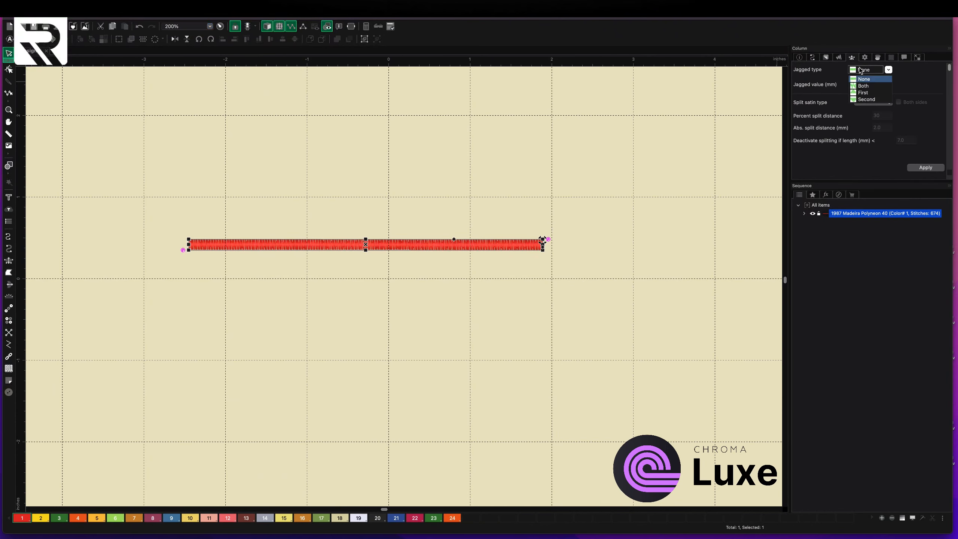
pyautogui.click(867, 86)
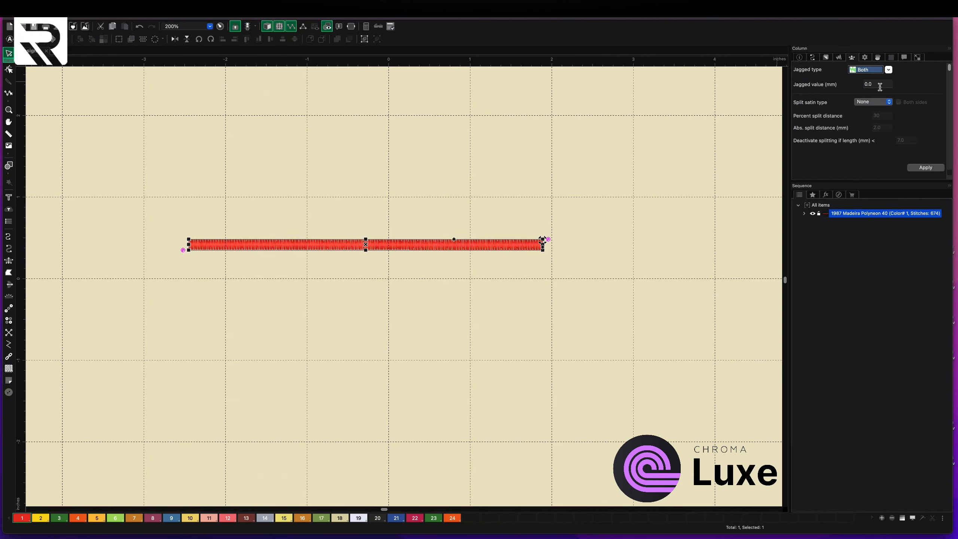
pyautogui.click(878, 84)
pyautogui.write('4')
pyautogui.click(925, 168)
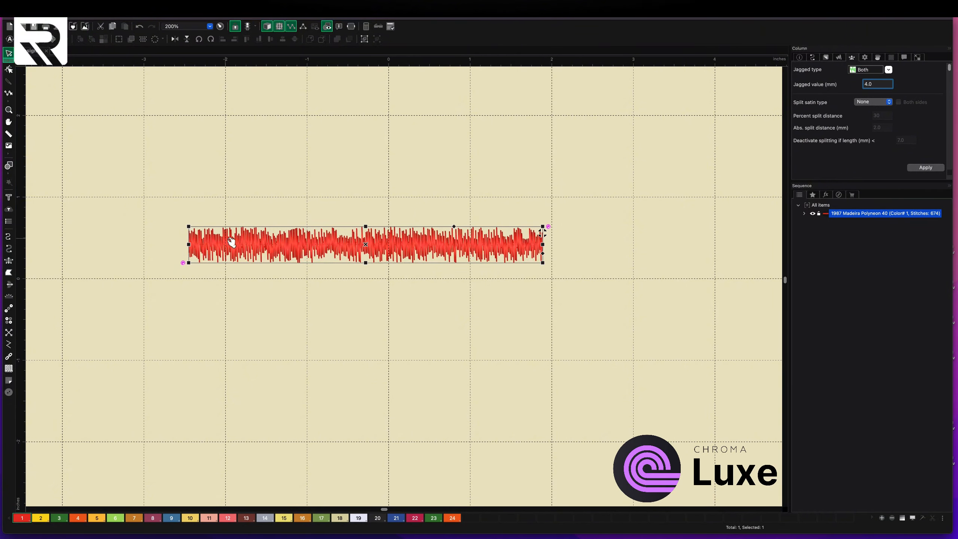
# Step: Apply the jagged type Second to the steil line so that only its upper edge is ragged
pyautogui.click(865, 71)
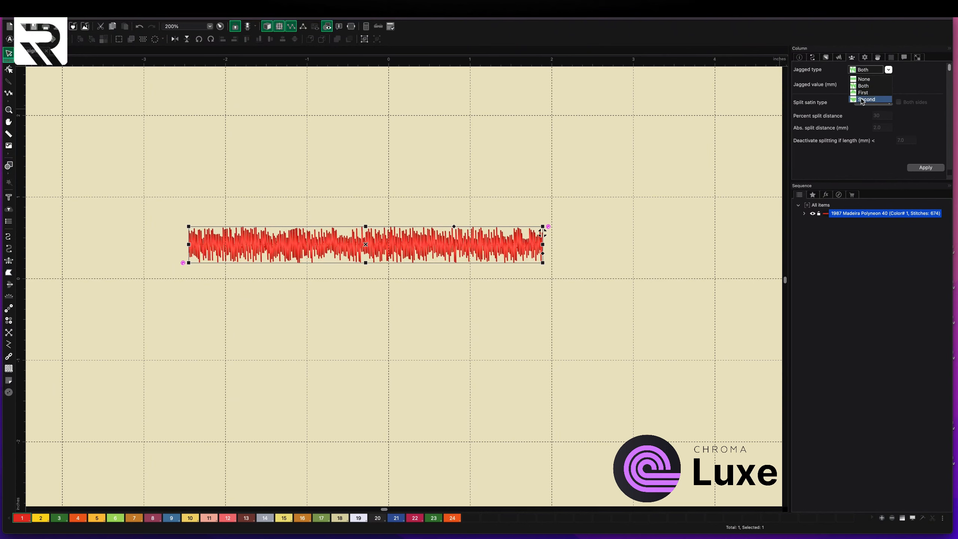
pyautogui.click(864, 99)
pyautogui.click(914, 167)
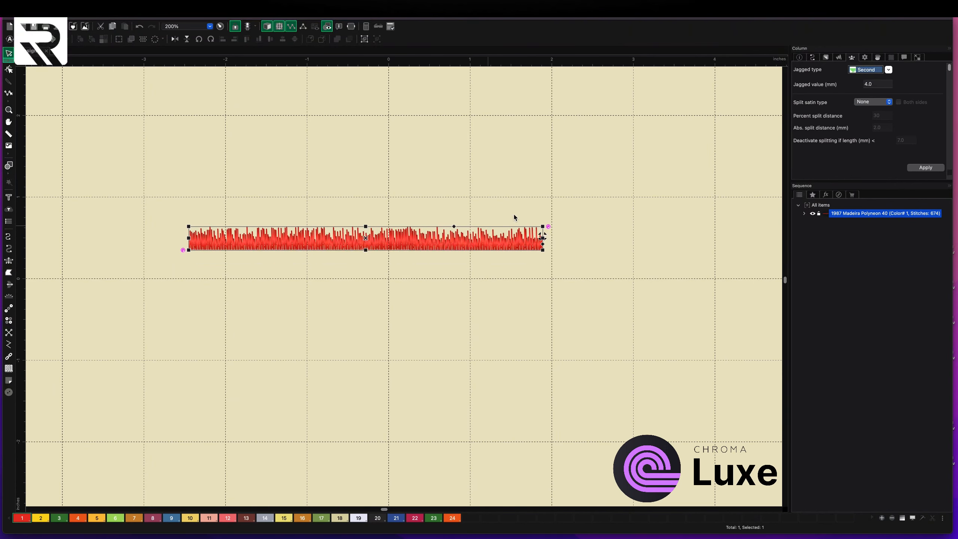
# Step: Apply the jagged type First to the steil line so that only its lower edge is ragged
pyautogui.click(863, 71)
pyautogui.click(866, 92)
pyautogui.click(920, 167)
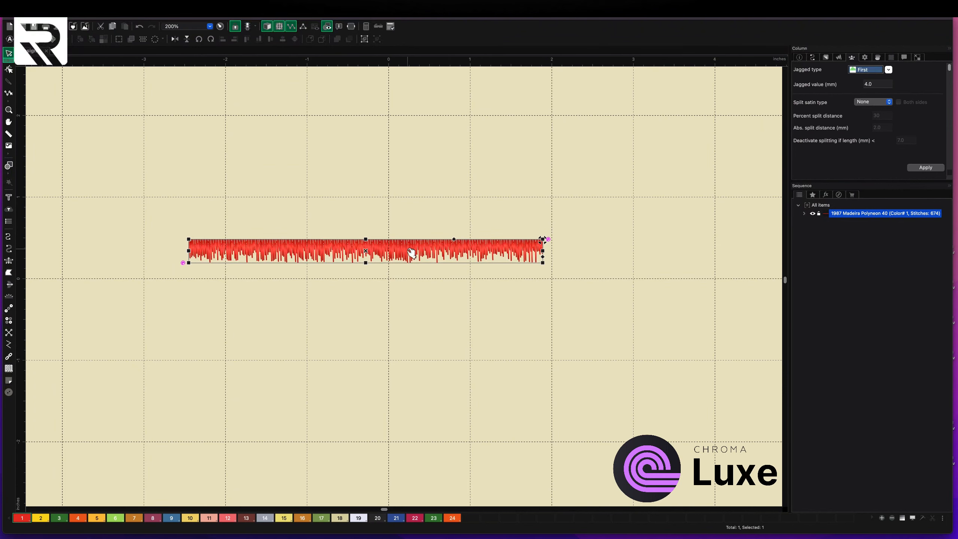
# Step: Set the jagged line's steil density to 0.80 mm
pyautogui.click(813, 57)
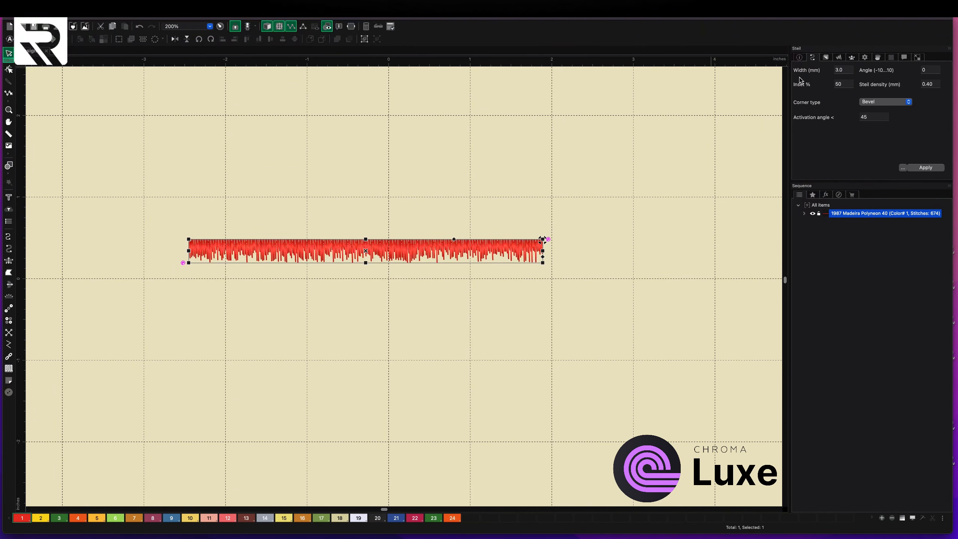
pyautogui.doubleClick(929, 84)
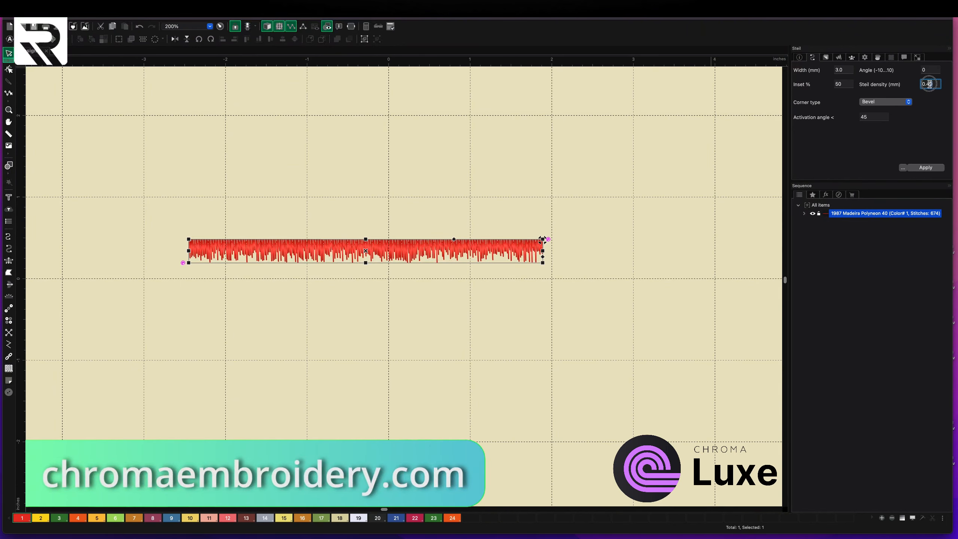
pyautogui.write('0.80')
pyautogui.press('Return')
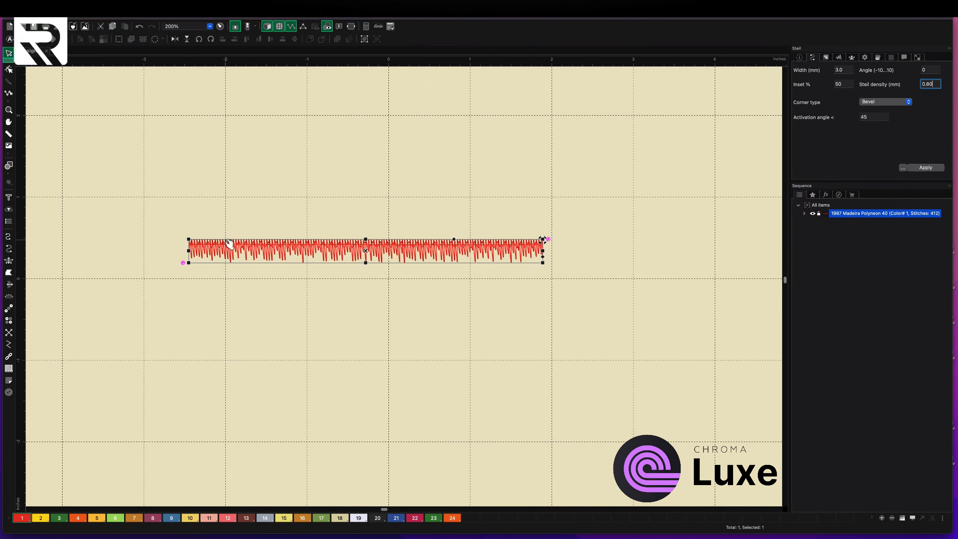
# Step: Bend the jagged steil line into a downward arc about 1.4 inches deep, keeping its endpoints in place, and deselect it
pyautogui.click(8, 69)
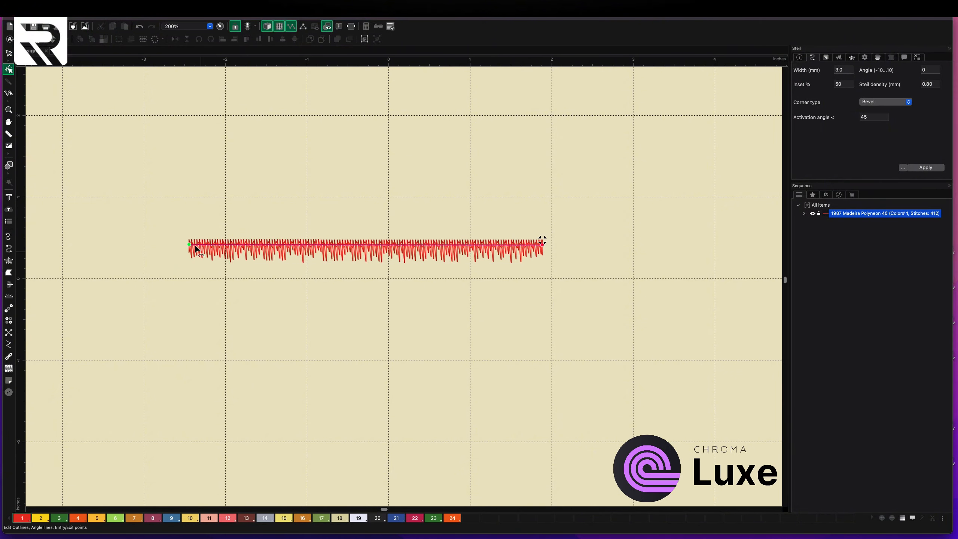
pyautogui.moveTo(190, 245); pyautogui.dragTo(220, 280)
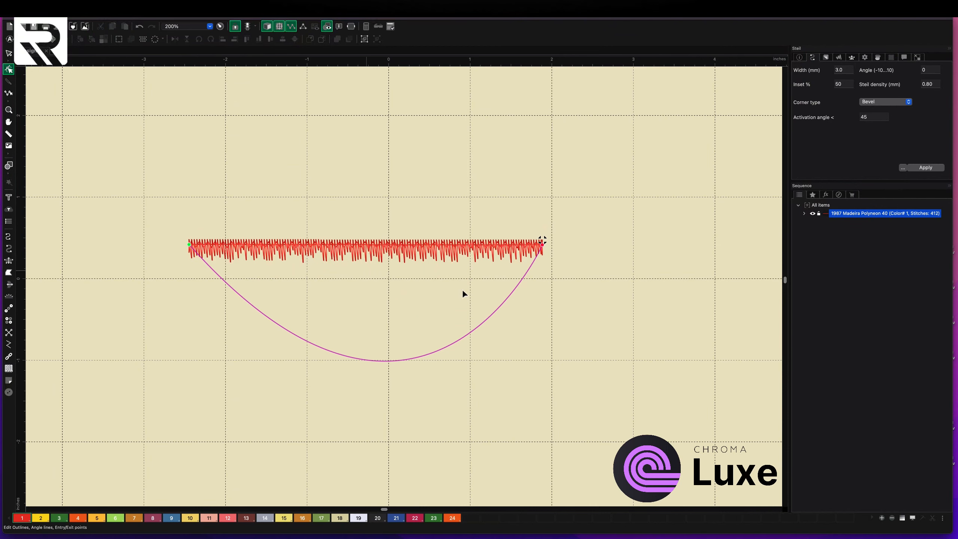
pyautogui.click(588, 296)
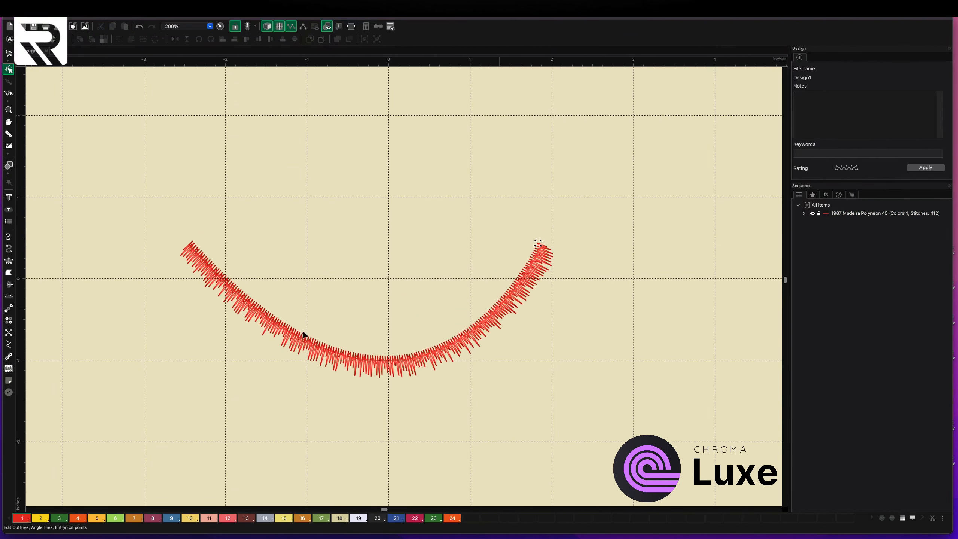